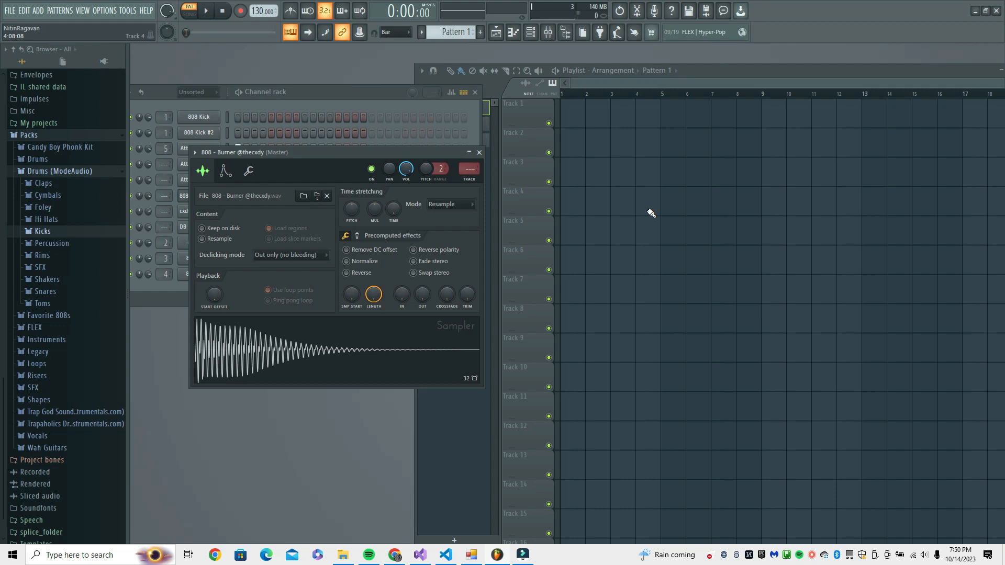
Open the mixer, restore it to a smaller window, and route the 808 - Burner channel to mixer track 6.
{"action": "left_click", "coordinate": [81, 10]}
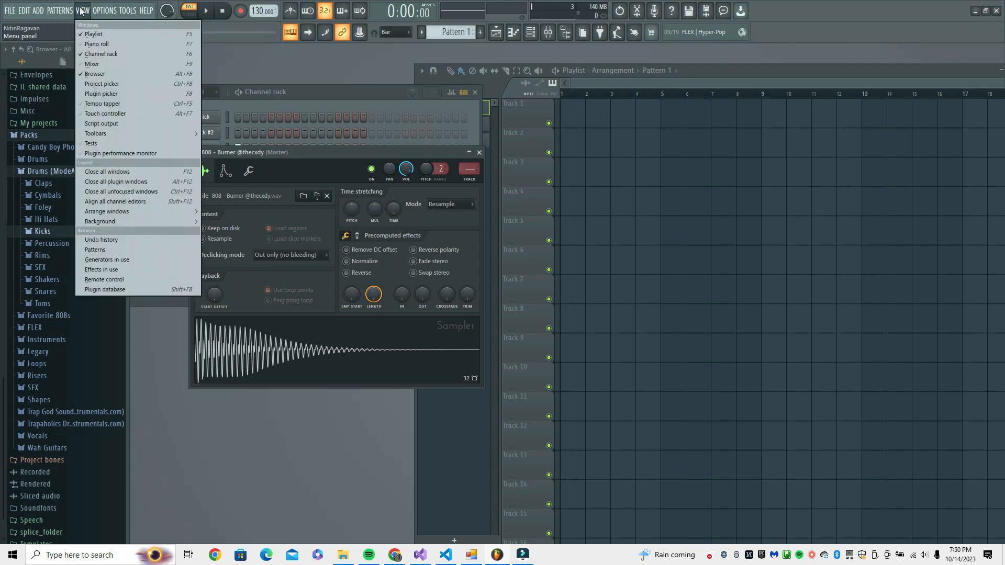
{"action": "left_click", "coordinate": [114, 63]}
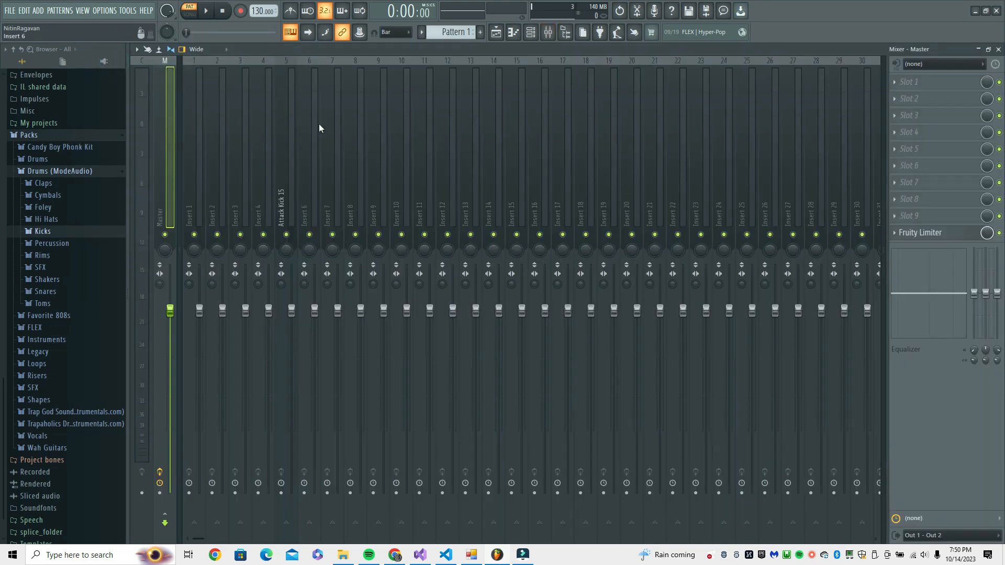
{"action": "double_click", "coordinate": [399, 52]}
{"action": "left_click_drag", "start_coordinate": [326, 152], "coordinate": [478, 142]}
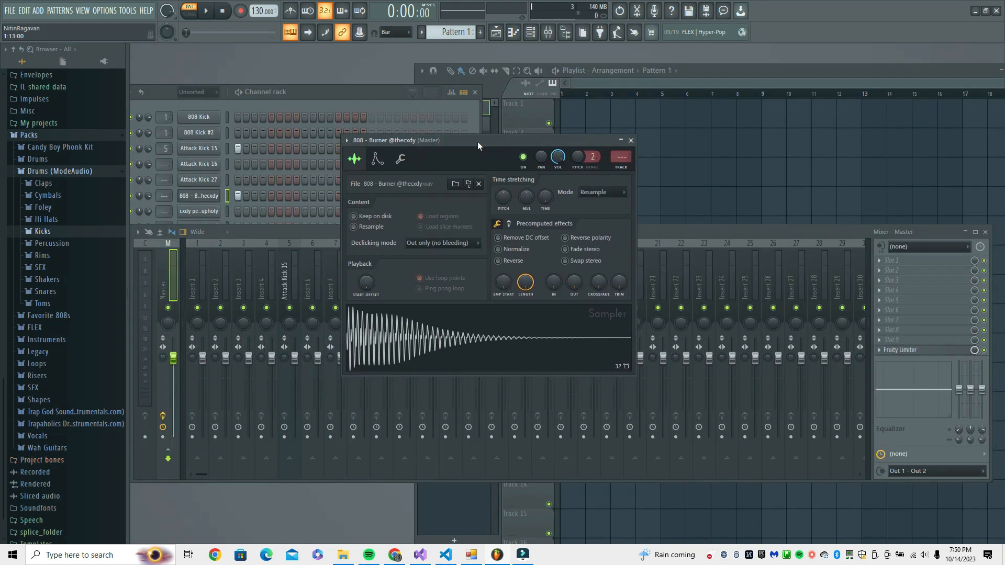
{"action": "left_click", "coordinate": [311, 274]}
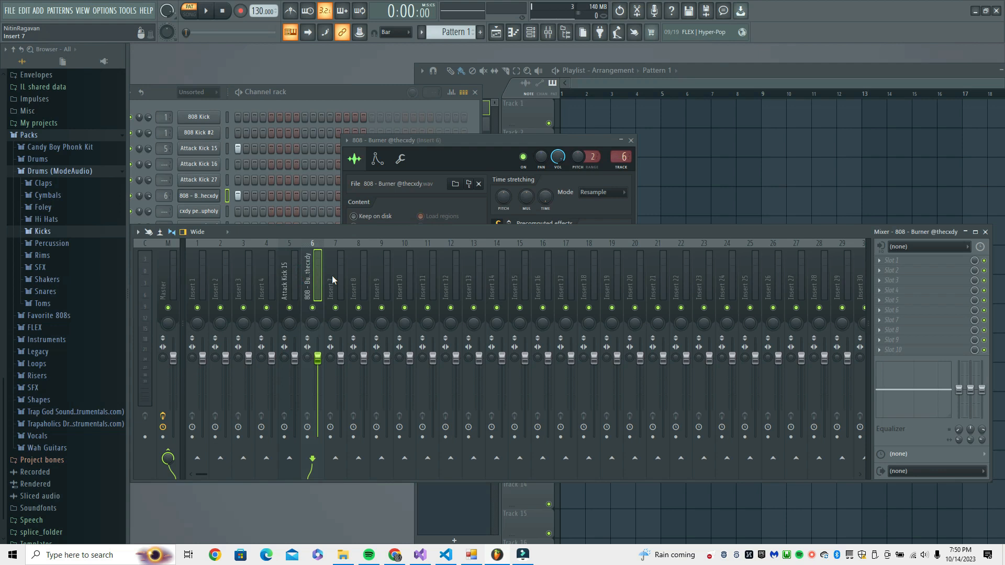
Select the Attack Kick 15 channel and play the pattern to compare the kick with the 808 - Burner sample.
{"action": "left_click", "coordinate": [319, 105]}
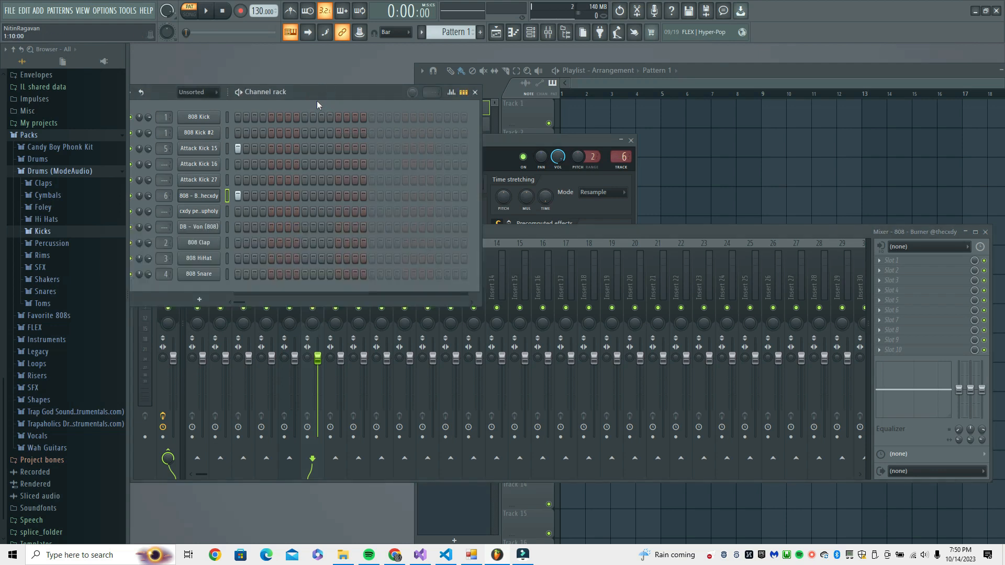
{"action": "left_click", "coordinate": [226, 148]}
{"action": "left_click", "coordinate": [227, 195]}
{"action": "left_click", "coordinate": [228, 148]}
{"action": "left_click", "coordinate": [210, 13]}
{"action": "left_click", "coordinate": [222, 11]}
{"action": "left_click", "coordinate": [318, 91]}
{"action": "left_click", "coordinate": [508, 230]}
{"action": "key", "text": "space"}
{"action": "key", "text": "space"}
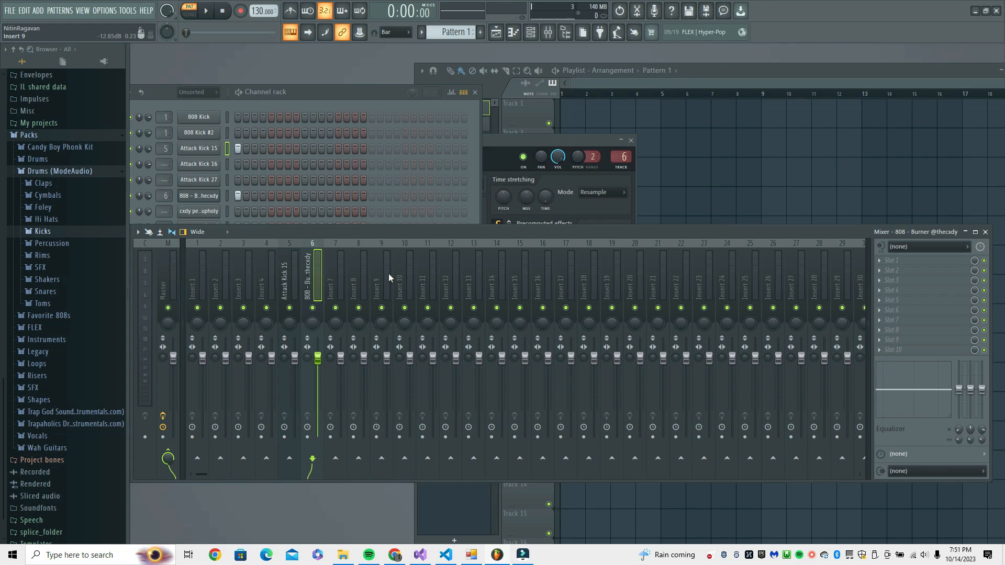
Set the 808 - Burner channel volume to about 63% and its mixer fader to -0.1 dB, checking the levels in playback.
{"action": "left_click", "coordinate": [149, 194]}
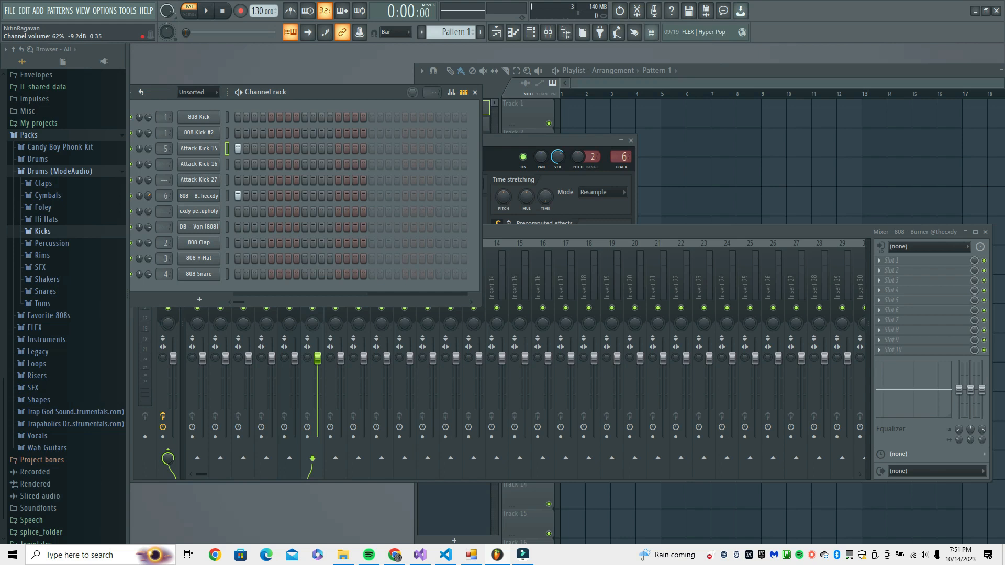
{"action": "key", "text": "space"}
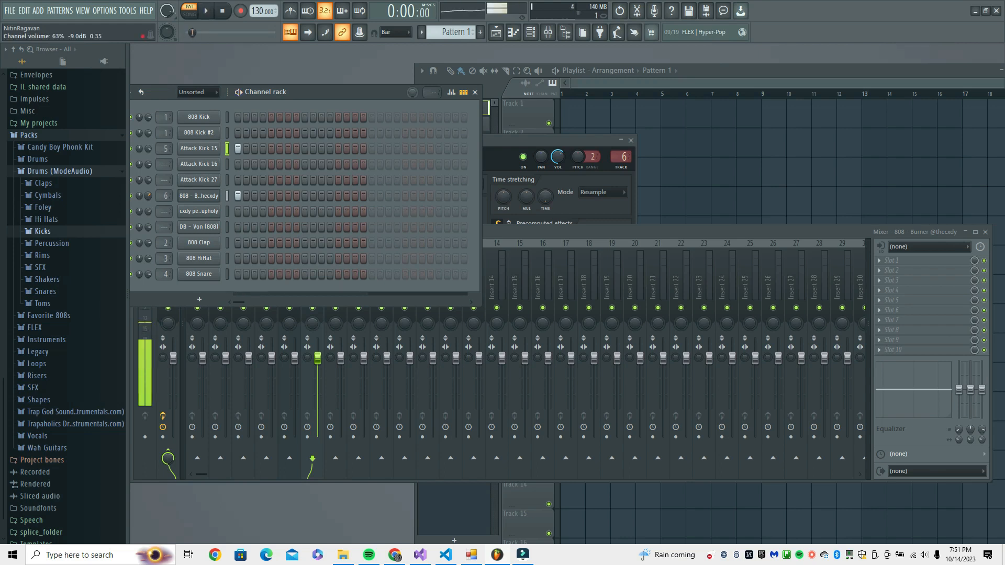
{"action": "key", "text": "space"}
{"action": "left_click", "coordinate": [317, 358]}
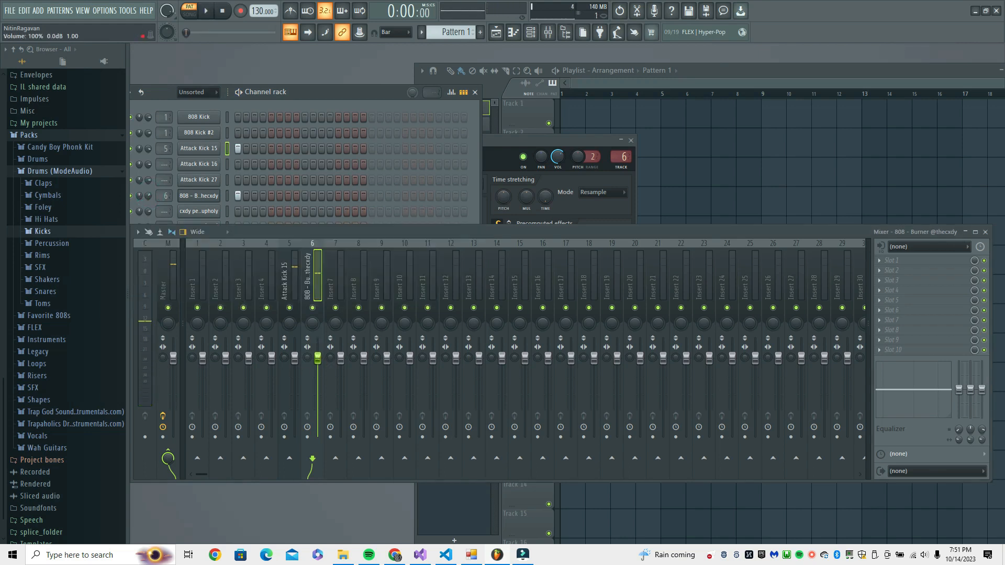
{"action": "key", "text": "space"}
{"action": "key", "text": "space"}
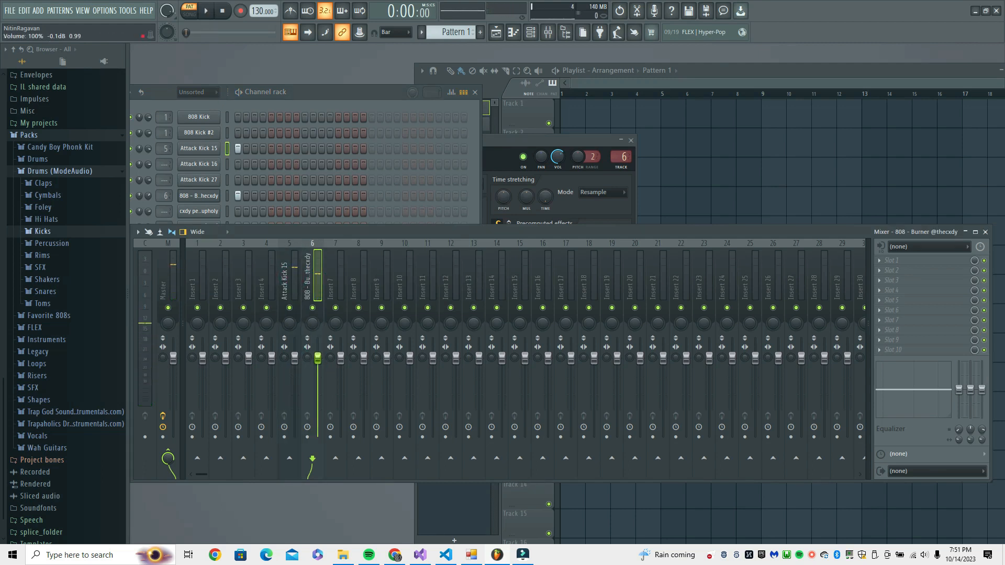
Load Fruity Parametric EQ 2 into slot 2 of the Attack Kick 15 mixer track.
{"action": "left_click", "coordinate": [289, 278]}
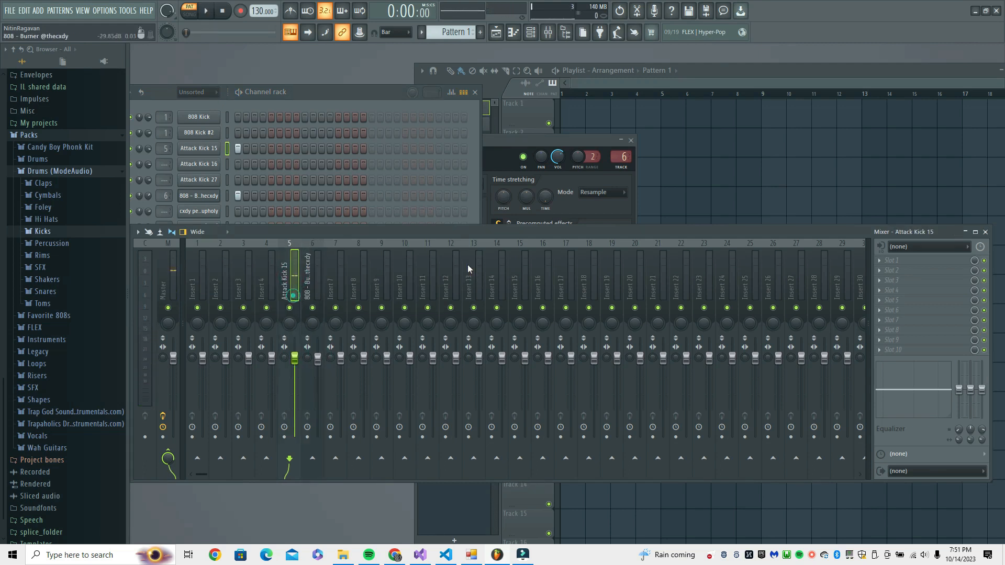
{"action": "left_click", "coordinate": [886, 275]}
{"action": "left_click", "coordinate": [757, 444]}
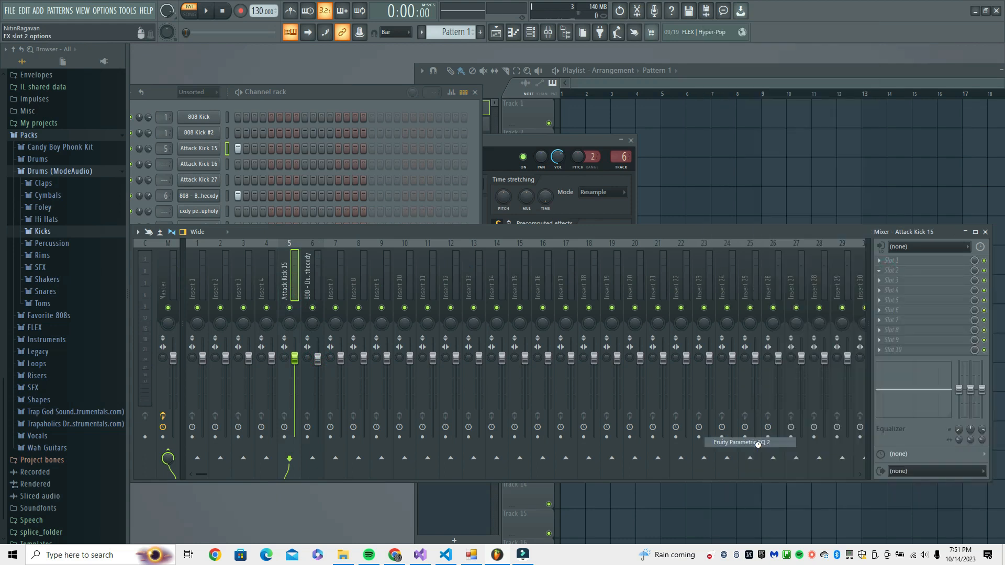
Cut the kick's low end by lowering EQ band 1 while playing the pattern, and close the equalizer.
{"action": "mouse_move", "coordinate": [281, 254]}
{"action": "left_mouse_down"}
{"action": "mouse_move", "coordinate": [253, 264]}
{"action": "mouse_move", "coordinate": [281, 273]}
{"action": "left_mouse_up"}
{"action": "key", "text": "space"}
{"action": "key", "text": "space"}
{"action": "key", "text": "space"}
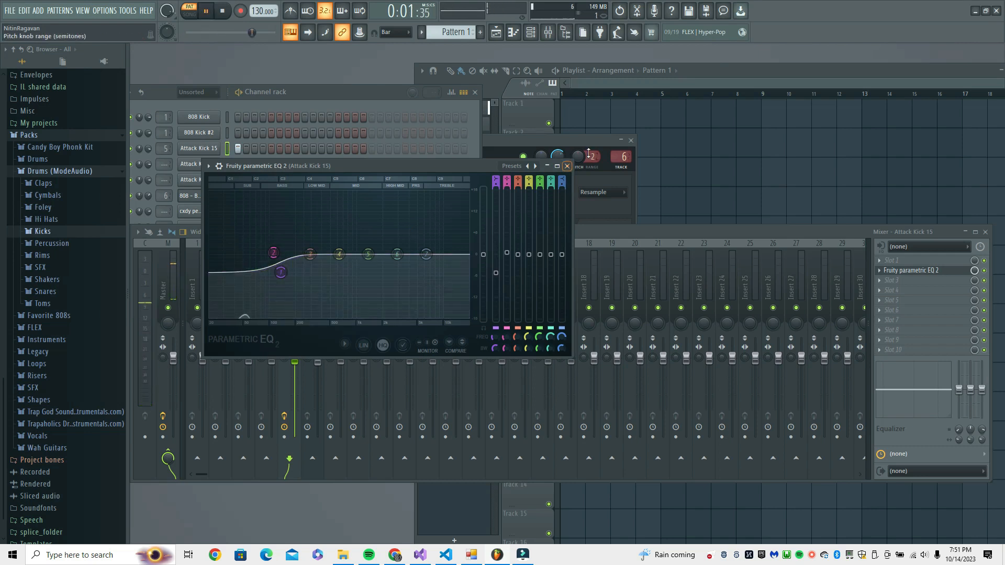
{"action": "left_click", "coordinate": [568, 167]}
{"action": "key", "text": "space"}
Load Fruity Parametric EQ 2 into slot 3 of the 808 - Burner mixer track.
{"action": "left_click", "coordinate": [310, 282]}
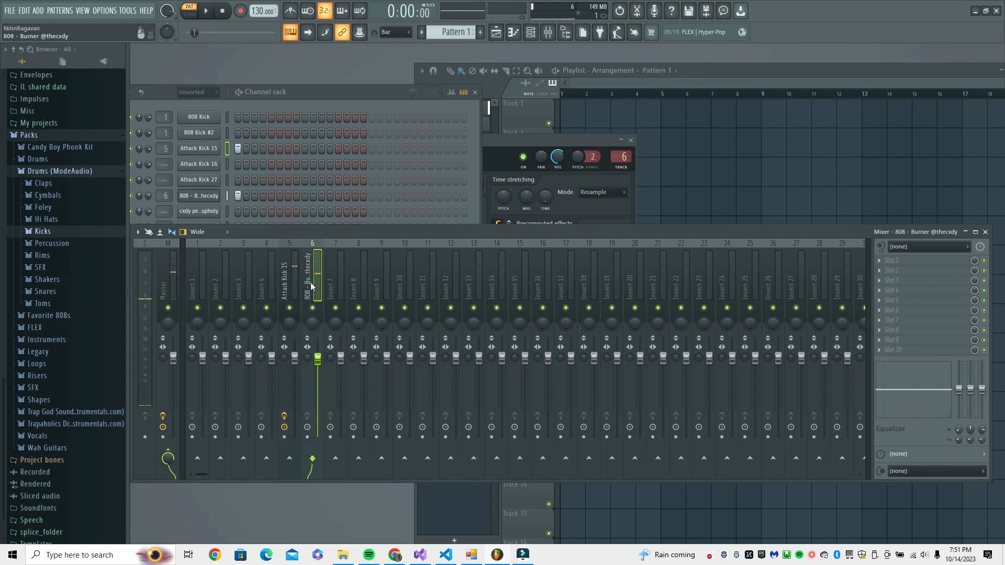
{"action": "left_click", "coordinate": [889, 281]}
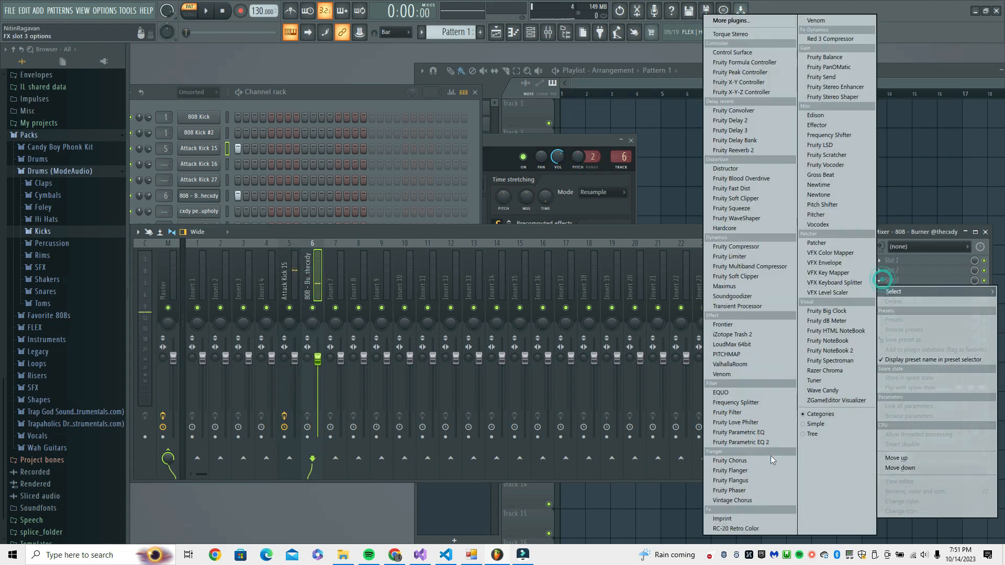
{"action": "left_click", "coordinate": [768, 442]}
On the 808's equalizer, dip band 3 and raise band 2 to about 0.9 dB at 160 Hz while listening, and close it.
{"action": "mouse_move", "coordinate": [305, 183]}
{"action": "left_mouse_down"}
{"action": "mouse_move", "coordinate": [305, 197]}
{"action": "mouse_move", "coordinate": [294, 199]}
{"action": "mouse_move", "coordinate": [305, 201]}
{"action": "mouse_move", "coordinate": [265, 162]}
{"action": "mouse_move", "coordinate": [283, 188]}
{"action": "mouse_move", "coordinate": [287, 179]}
{"action": "left_mouse_up"}
{"action": "key", "text": "space"}
{"action": "key", "text": "space"}
{"action": "key", "text": "space"}
{"action": "key", "text": "space"}
{"action": "key", "text": "space"}
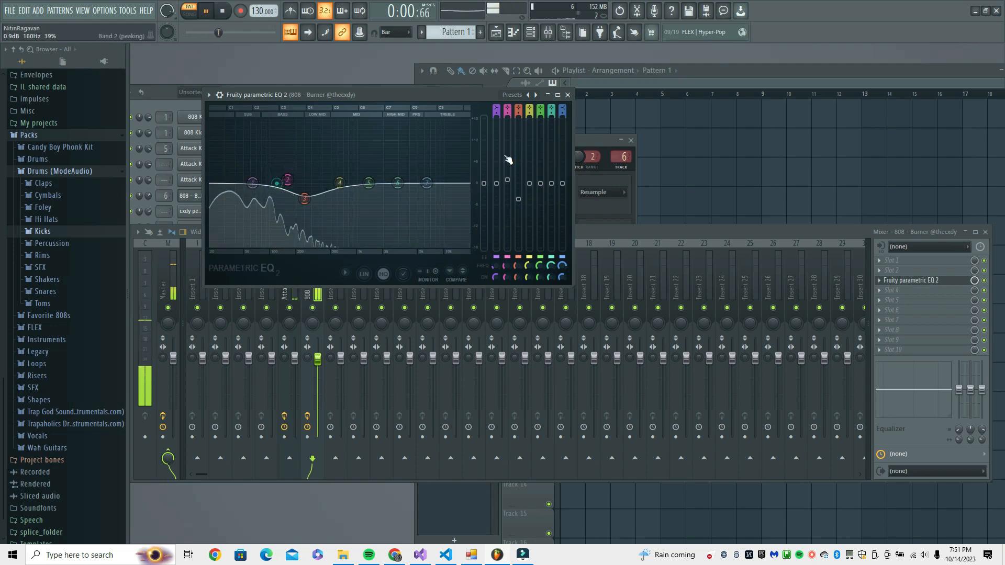
{"action": "left_click", "coordinate": [568, 95]}
{"action": "key", "text": "space"}
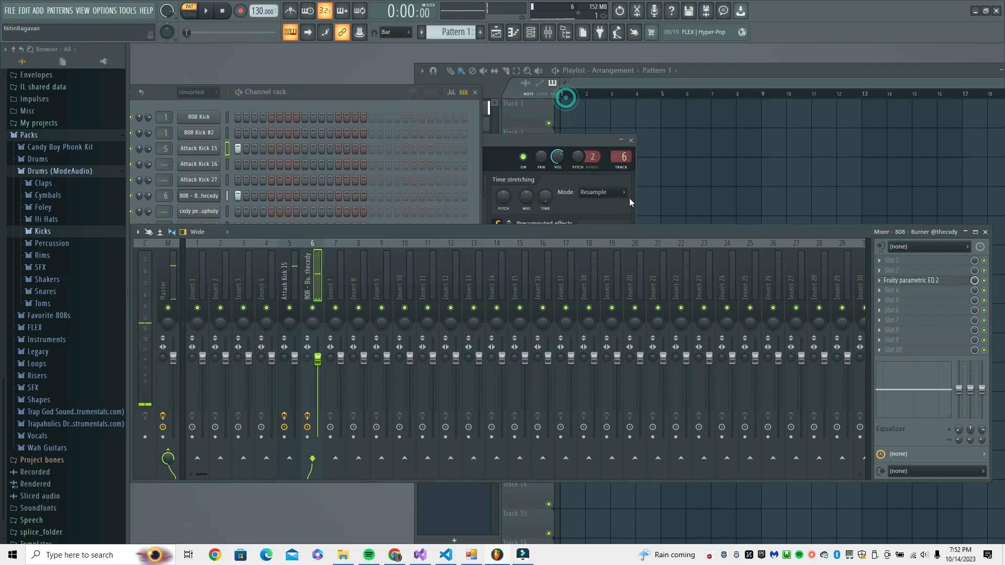
Close the 808 - Burner sampler, raise the system volume to 32, and nudge up the Attack Kick 15 channel volume.
{"action": "left_click", "coordinate": [631, 140]}
{"action": "key", "text": "XF86AudioRaiseVolume"}
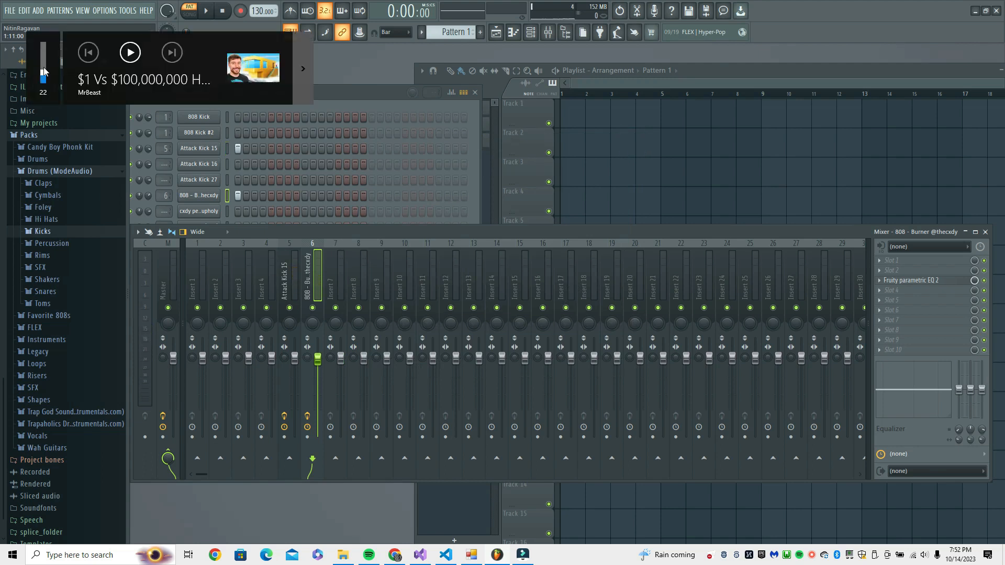
{"action": "scroll", "coordinate": [44, 71], "scroll_direction": "up", "scroll_amount": 5}
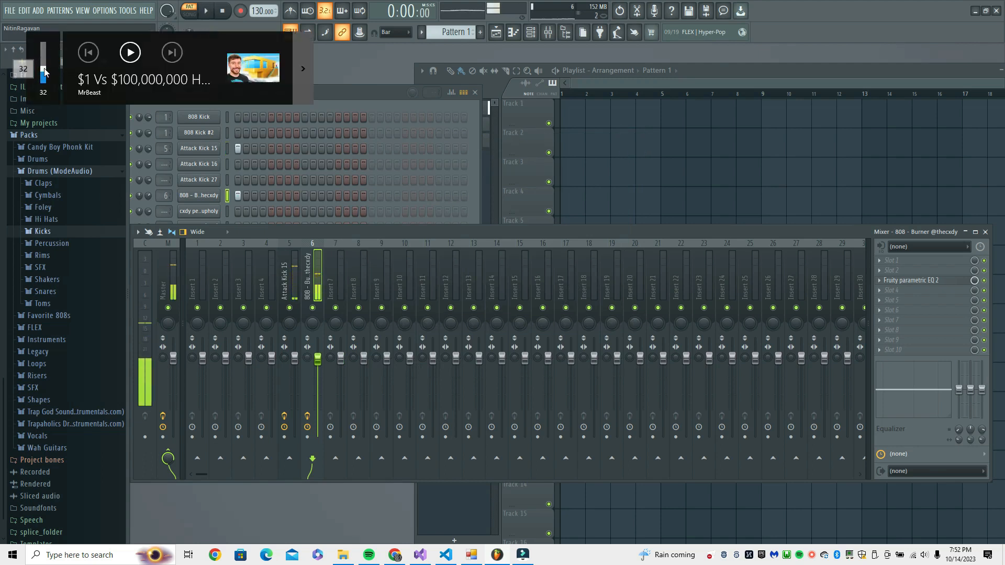
{"action": "left_click_drag", "start_coordinate": [149, 149], "coordinate": [149, 146]}
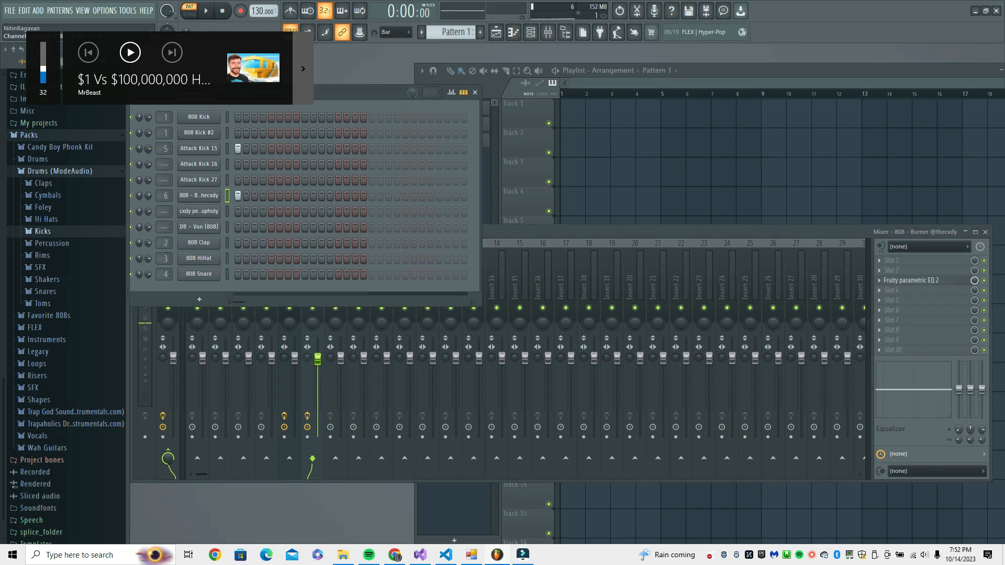
Set the 808 - Burner sampler's volume multiplier to about 98%, check it in playback, and close the sampler.
{"action": "left_click", "coordinate": [189, 196]}
{"action": "left_click", "coordinate": [400, 158]}
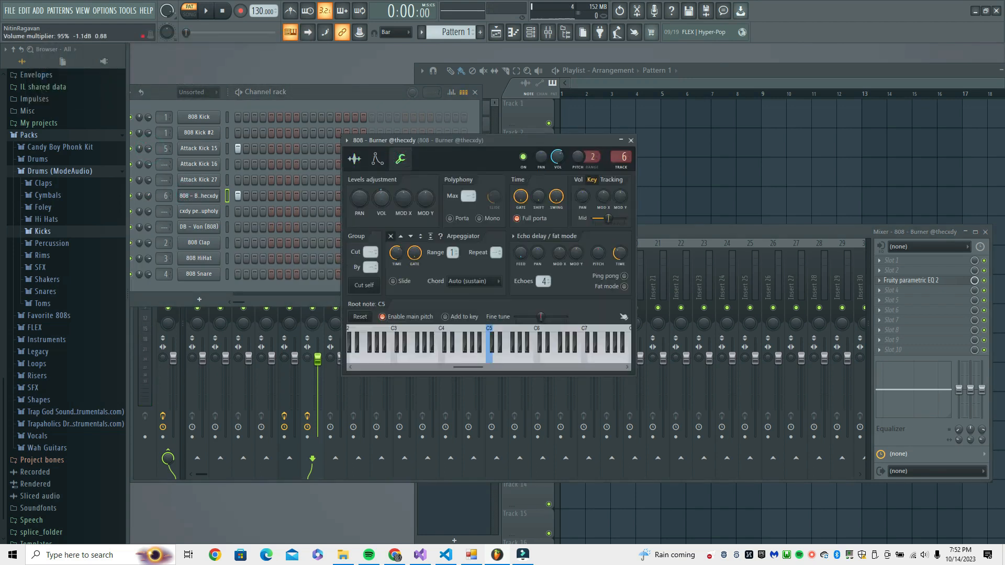
{"action": "key", "text": "space"}
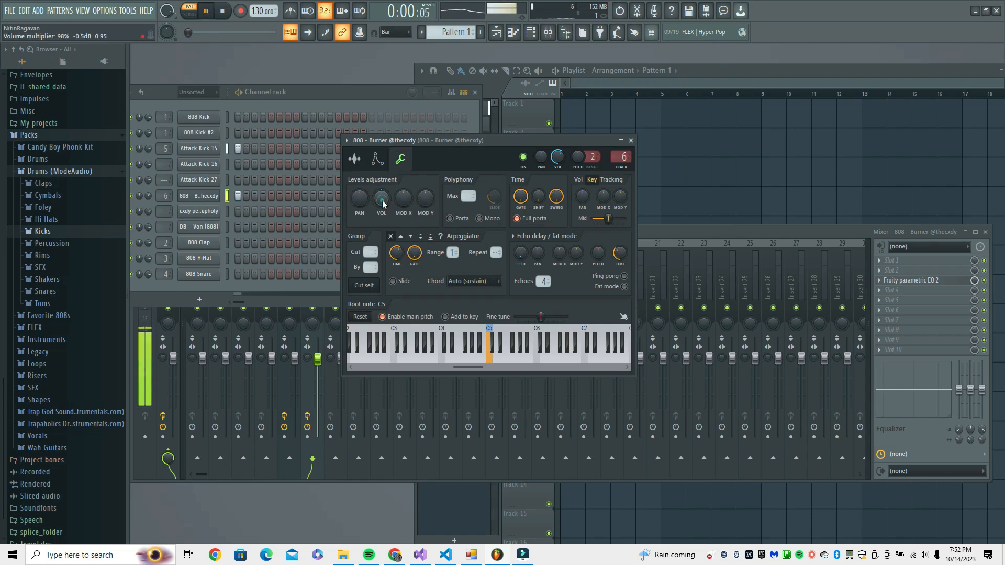
{"action": "key", "text": "space"}
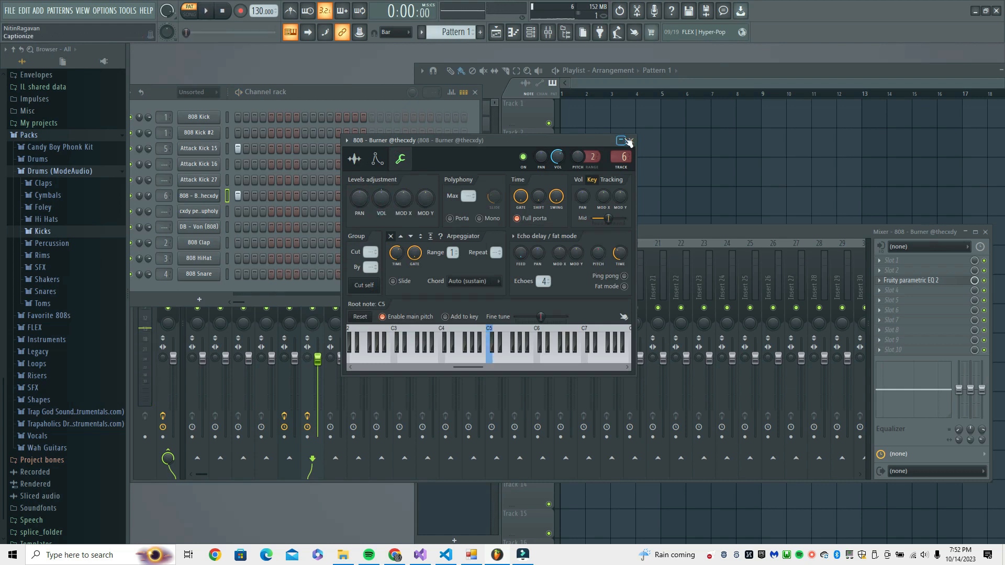
{"action": "left_click", "coordinate": [629, 141]}
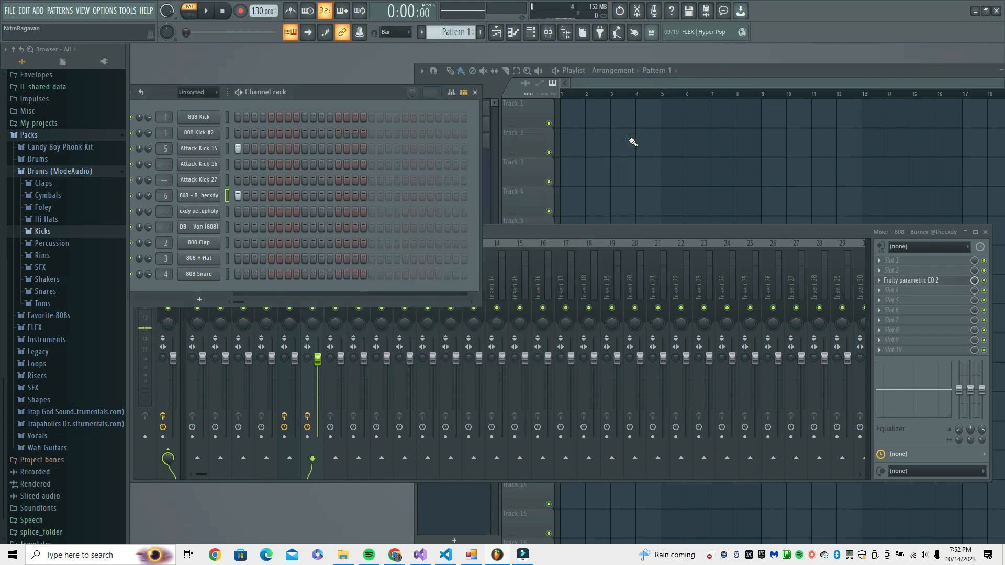
Adjust the Attack Kick 15 sampler's time-stretch multiplier and raise its channel volume slightly, and close the sampler.
{"action": "left_click", "coordinate": [199, 150]}
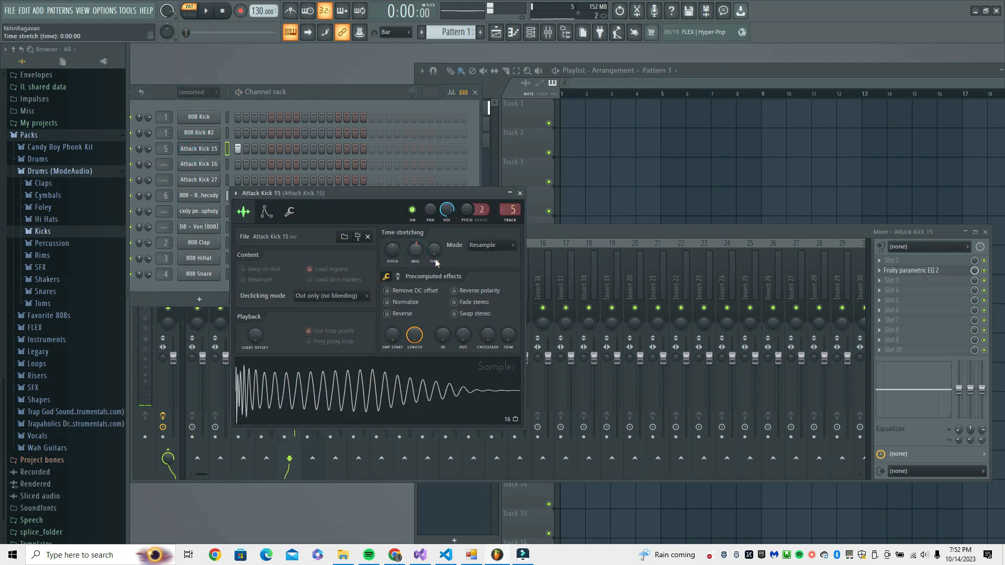
{"action": "left_click_drag", "start_coordinate": [420, 251], "coordinate": [419, 257]}
{"action": "mouse_move", "coordinate": [447, 210]}
{"action": "left_mouse_down"}
{"action": "mouse_move", "coordinate": [447, 224]}
{"action": "mouse_move", "coordinate": [447, 206]}
{"action": "left_mouse_up"}
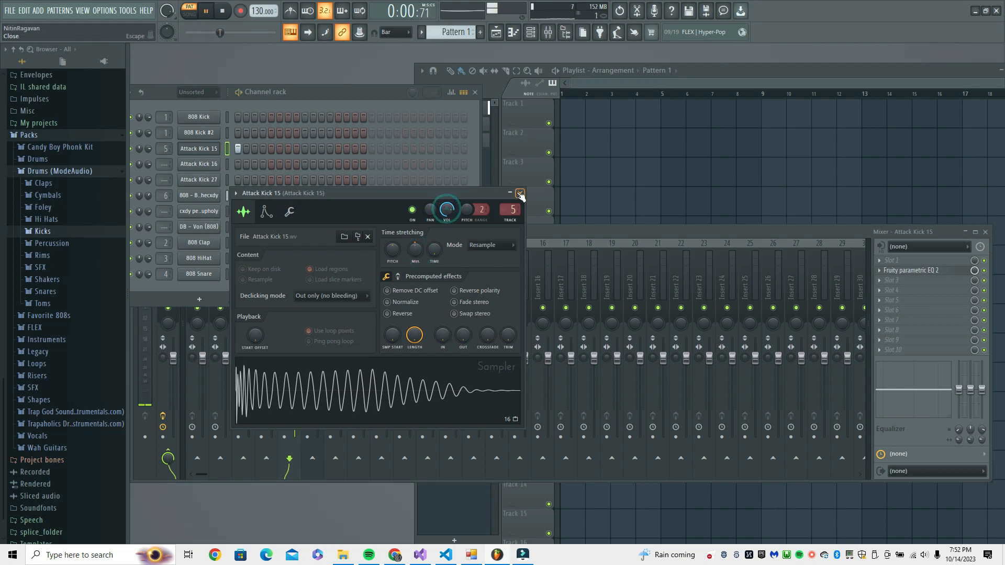
{"action": "left_click", "coordinate": [520, 193]}
{"action": "key", "text": "space"}
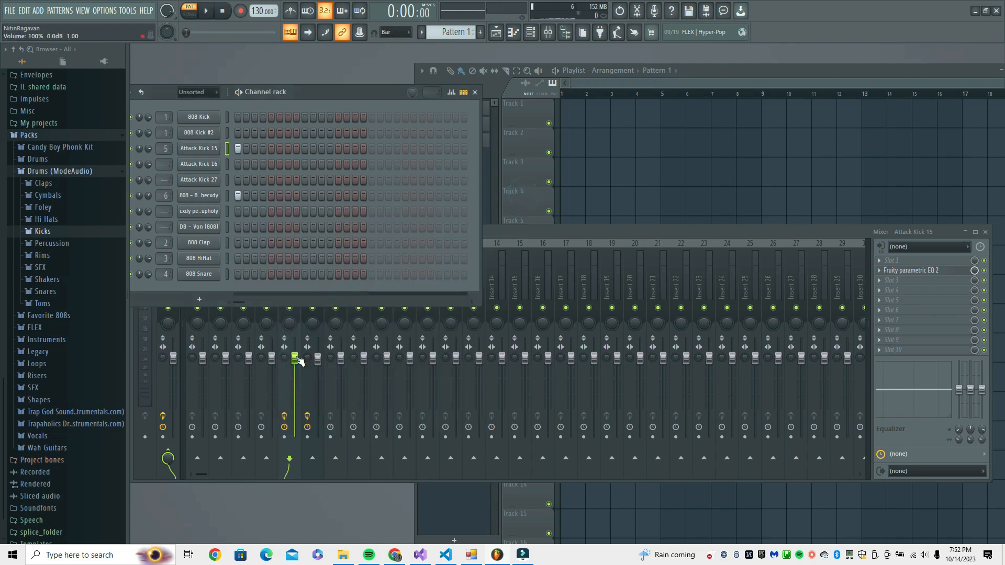
Fine-tune the Attack Kick 15 mixer fader and check the balance in playback.
{"action": "left_click", "coordinate": [295, 358]}
{"action": "key", "text": "space"}
{"action": "key", "text": "space"}
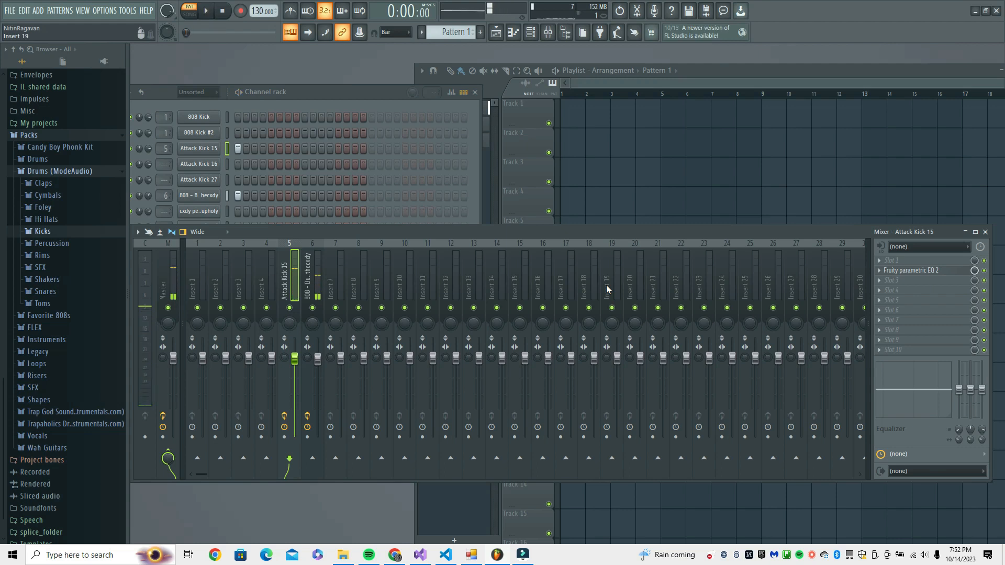
Load Fruity Multiband Compressor into slot 5 of the 808 - Burner mixer track.
{"action": "left_click", "coordinate": [314, 282]}
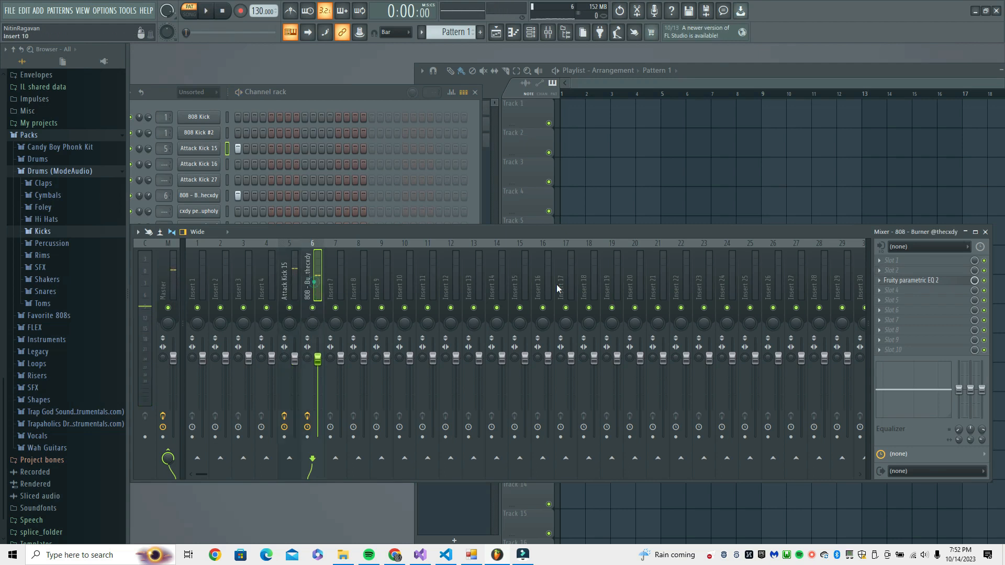
{"action": "left_click", "coordinate": [884, 303]}
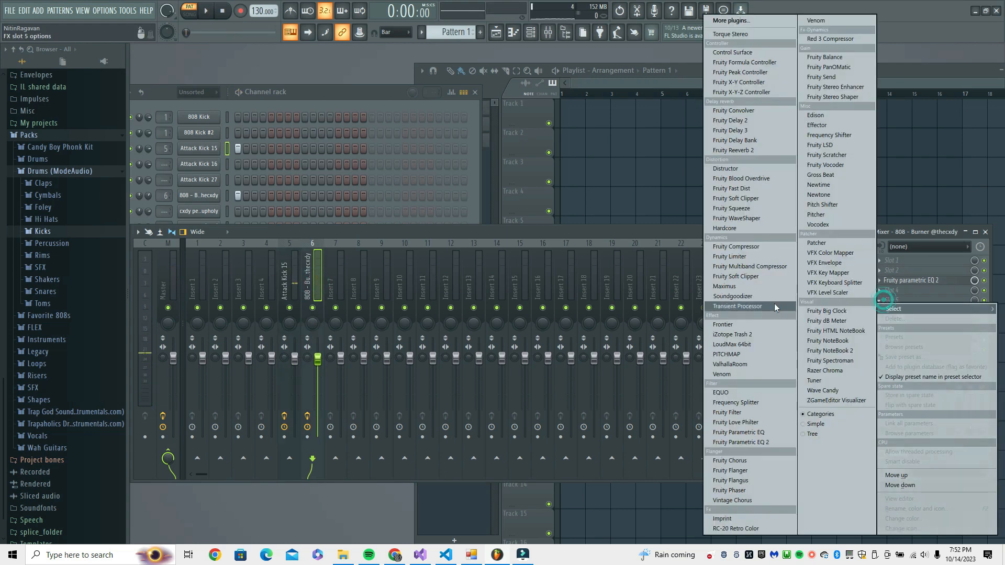
{"action": "left_click", "coordinate": [765, 262]}
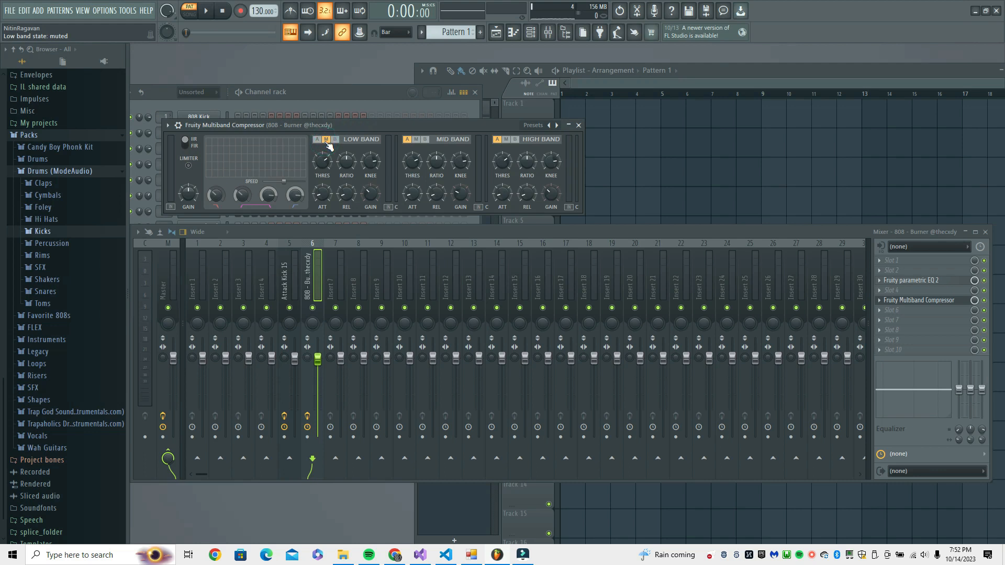
Bypass the compressor's low band, set the mid band's output to 6.9 dB and threshold to -15.3 dB while listening, and close it.
{"action": "key", "text": "space"}
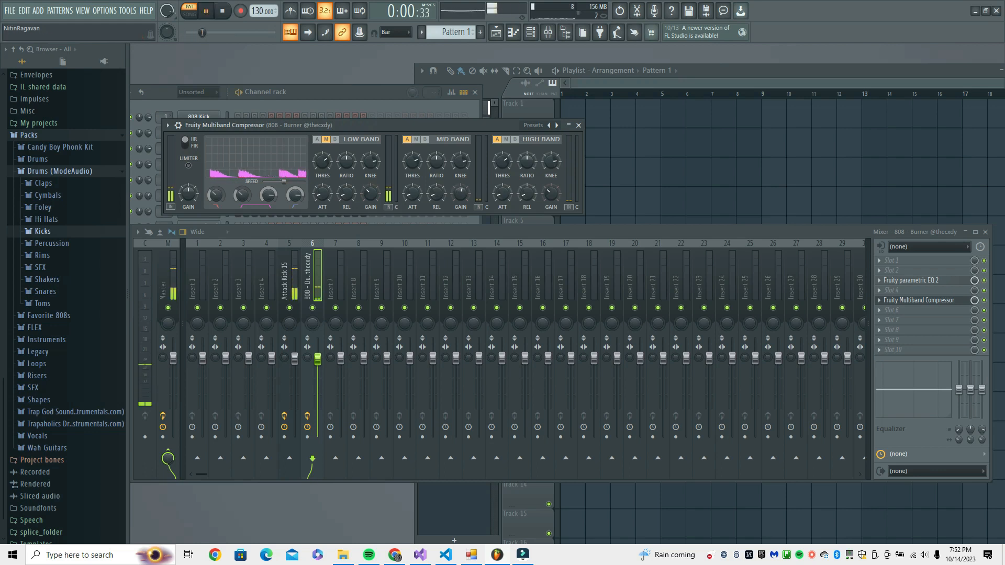
{"action": "left_click", "coordinate": [335, 140]}
{"action": "key", "text": "space"}
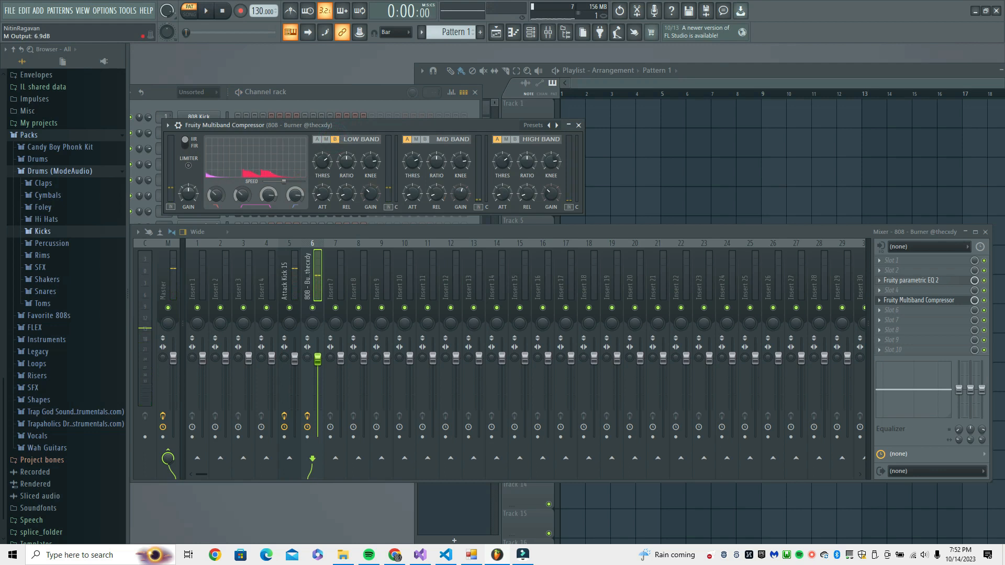
{"action": "key", "text": "space"}
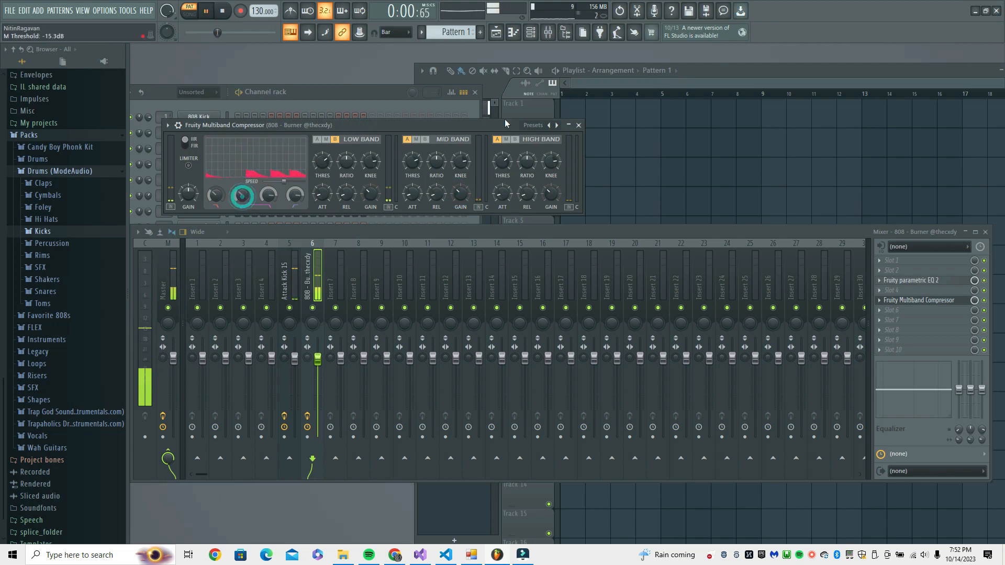
{"action": "left_click", "coordinate": [578, 124]}
Load Fruity Multiband Compressor into slot 4 of the Attack Kick 15 mixer track, bypassing its mid band with the low crossover at 71 Hz.
{"action": "left_click", "coordinate": [292, 275]}
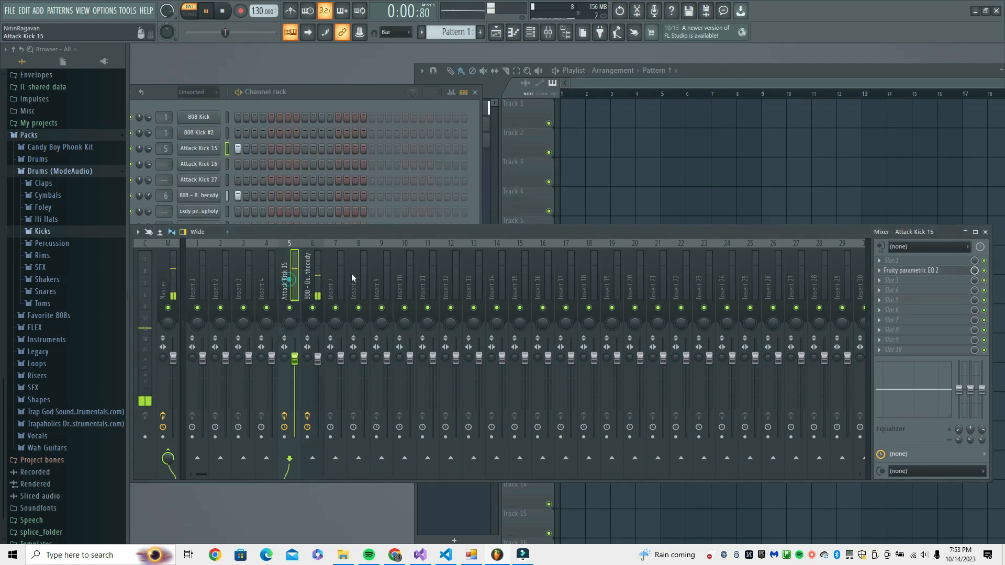
{"action": "left_click", "coordinate": [884, 291]}
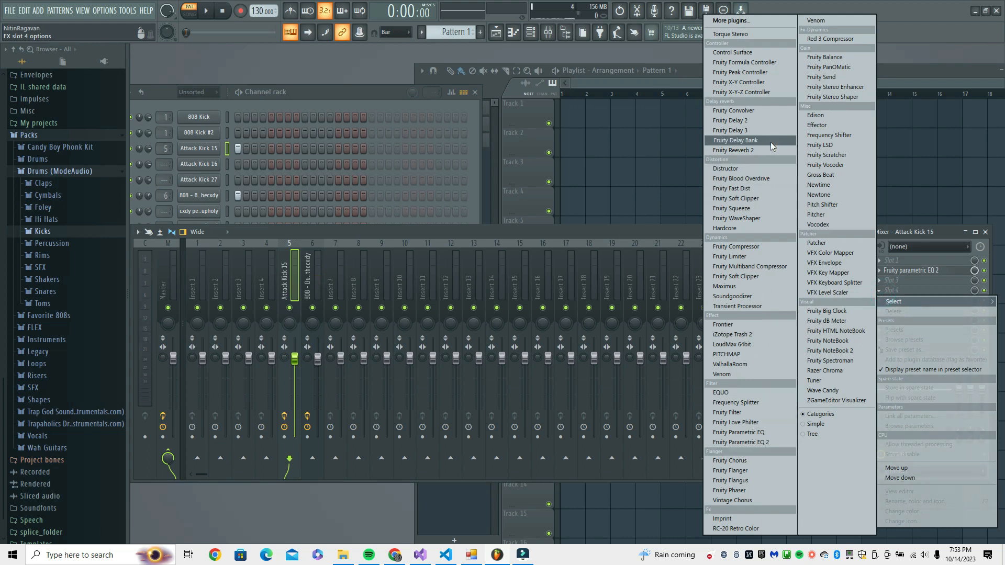
{"action": "left_click", "coordinate": [763, 266]}
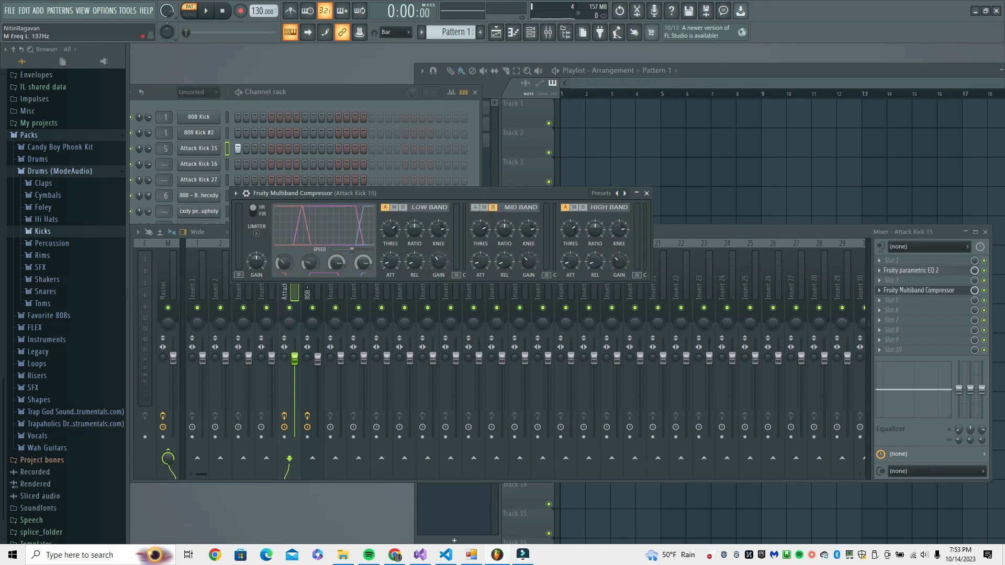
{"action": "key", "text": "space"}
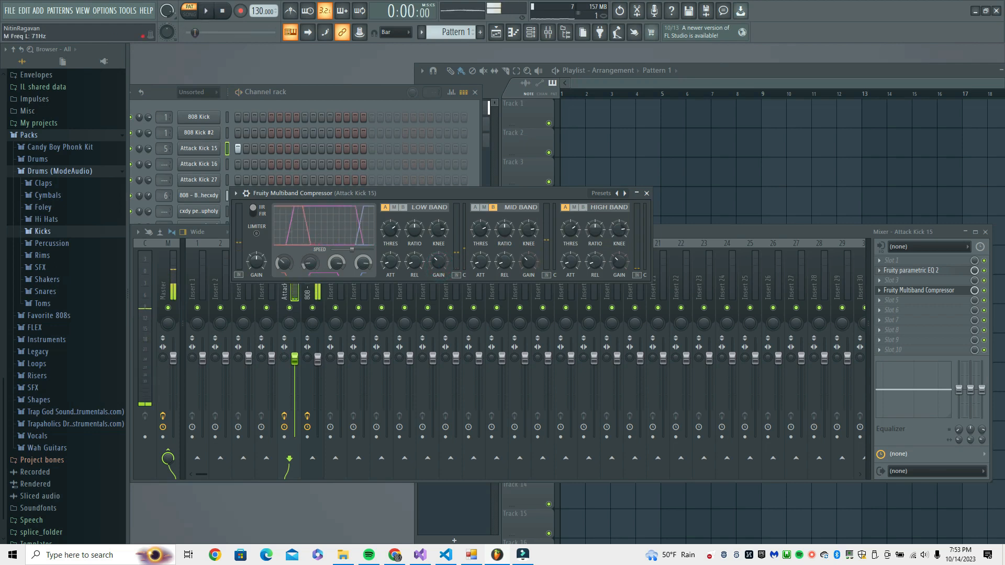
{"action": "left_click", "coordinate": [150, 158]}
Set the mix level of the compressor on the Attack Kick 15 track to 18% and play the pattern.
{"action": "left_click_drag", "start_coordinate": [974, 291], "coordinate": [974, 331]}
{"action": "key", "text": "space"}
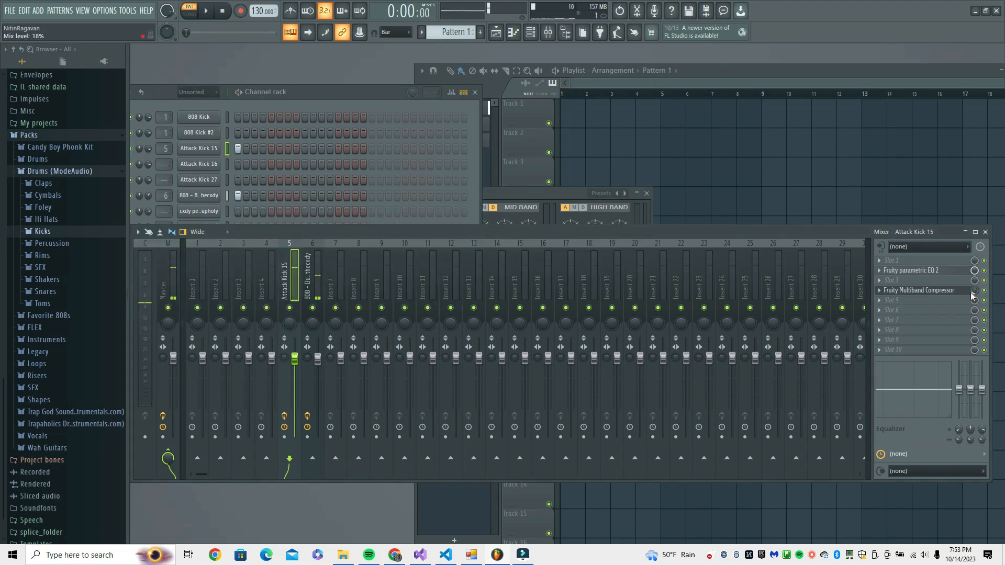
{"action": "key", "text": "space"}
Raise the system volume to 46 during playback, and close the compressor and the mixer.
{"action": "key", "text": "XF86AudioRaiseVolume"}
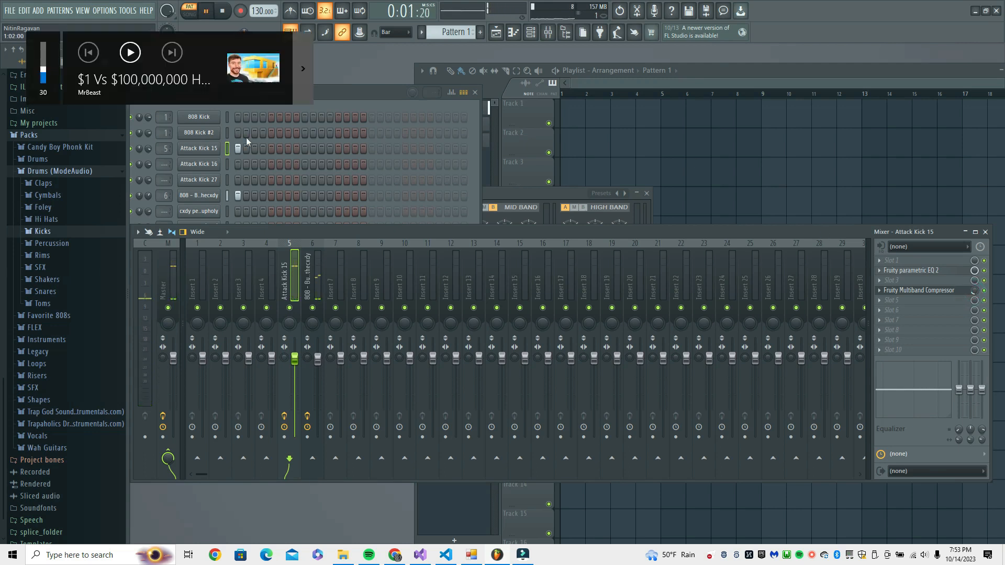
{"action": "left_click", "coordinate": [45, 67]}
{"action": "left_click_drag", "start_coordinate": [45, 69], "coordinate": [45, 67]}
{"action": "key", "text": "space"}
{"action": "left_click", "coordinate": [646, 194]}
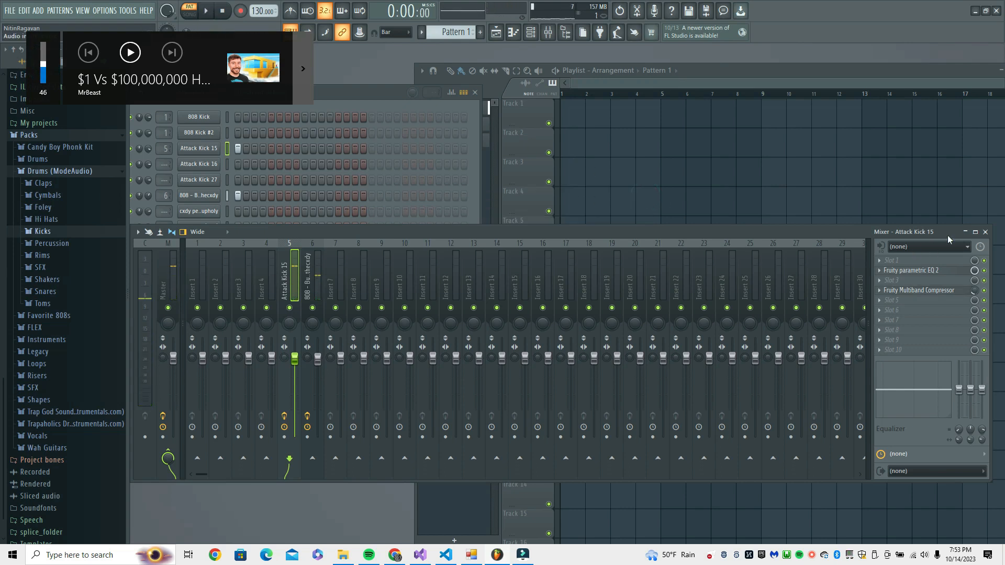
{"action": "left_click", "coordinate": [985, 231]}
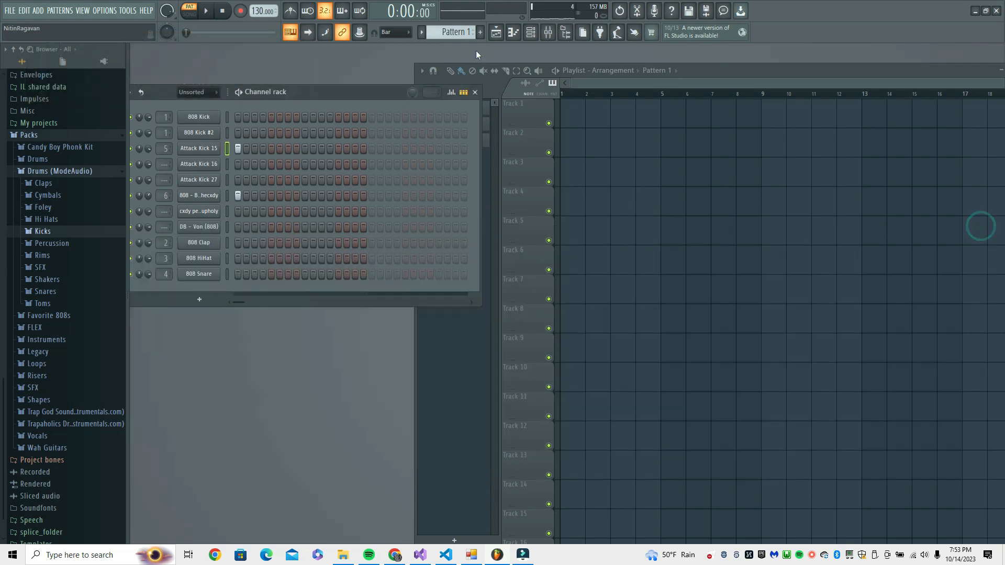
Switch to Pattern 2, select the Attack Kick 16 channel and bring up the mixer.
{"action": "scroll", "coordinate": [464, 35], "scroll_direction": "down", "scroll_amount": 1}
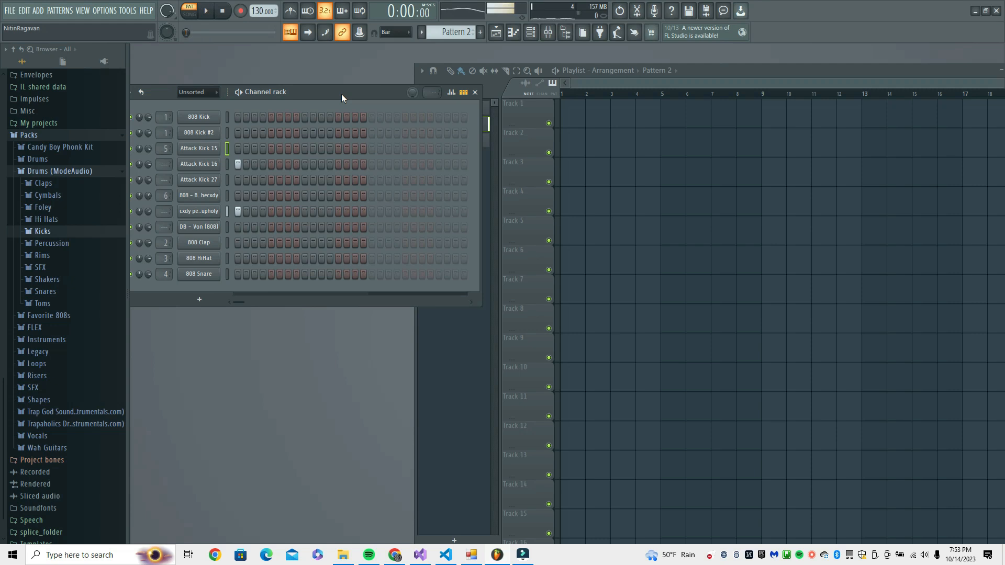
{"action": "left_click", "coordinate": [149, 164]}
{"action": "left_click", "coordinate": [226, 164]}
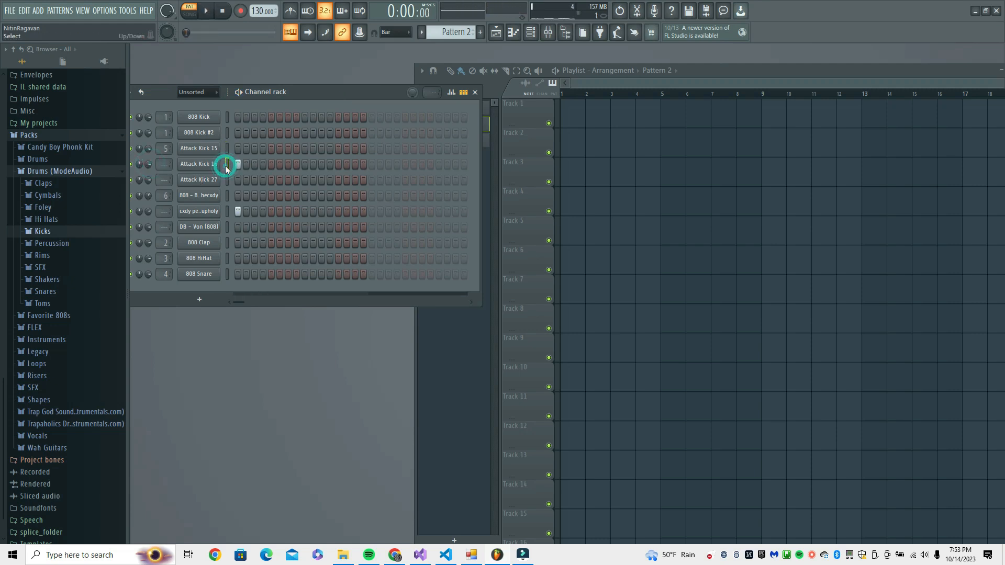
{"action": "left_click", "coordinate": [82, 10]}
{"action": "left_click", "coordinate": [107, 62]}
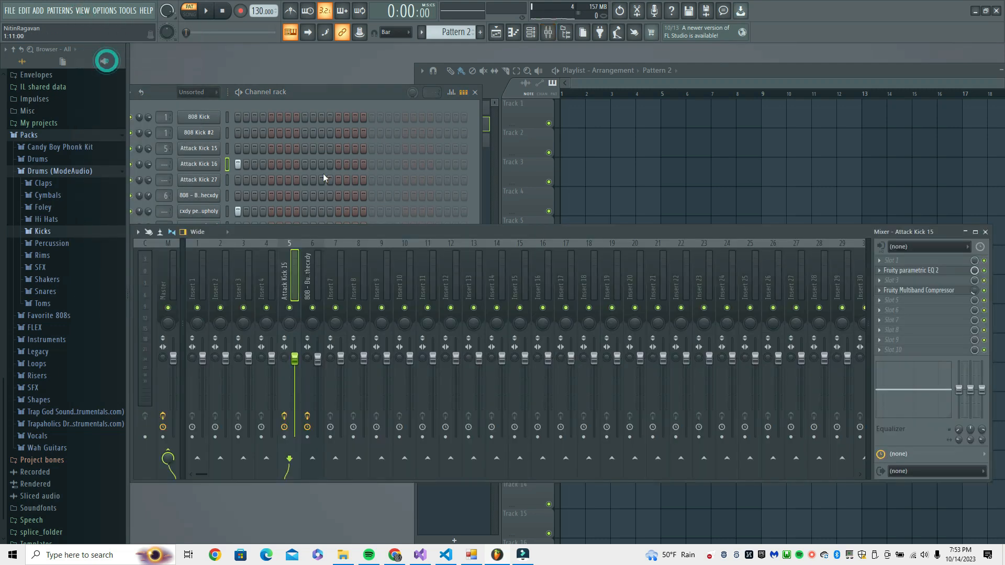
Route the Attack Kick 16 channel to mixer track 7 and the cxdy perfect 808 to track 8.
{"action": "left_click", "coordinate": [338, 280]}
{"action": "key", "text": "ctrl+l"}
{"action": "left_click", "coordinate": [204, 212]}
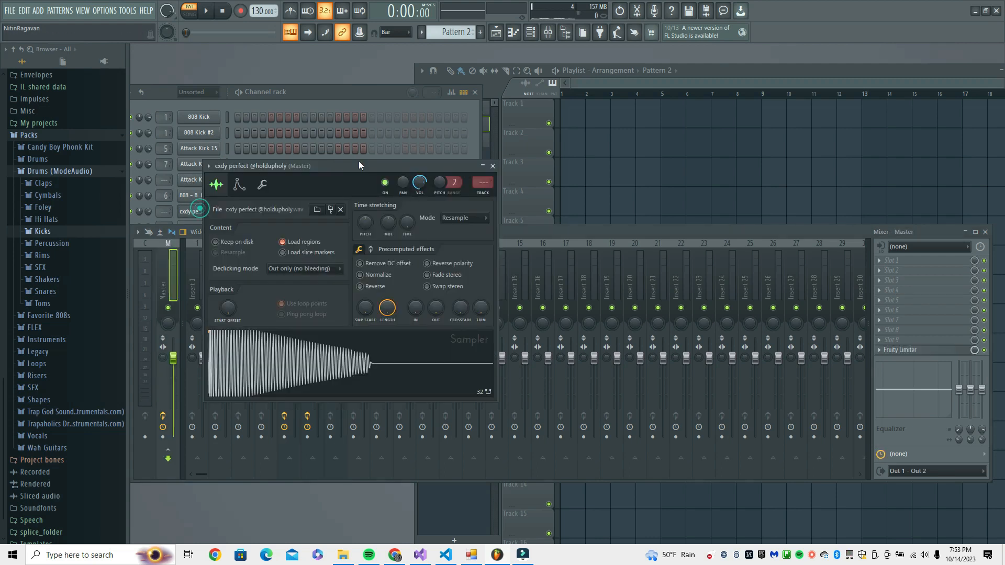
{"action": "key", "text": "ctrl+l"}
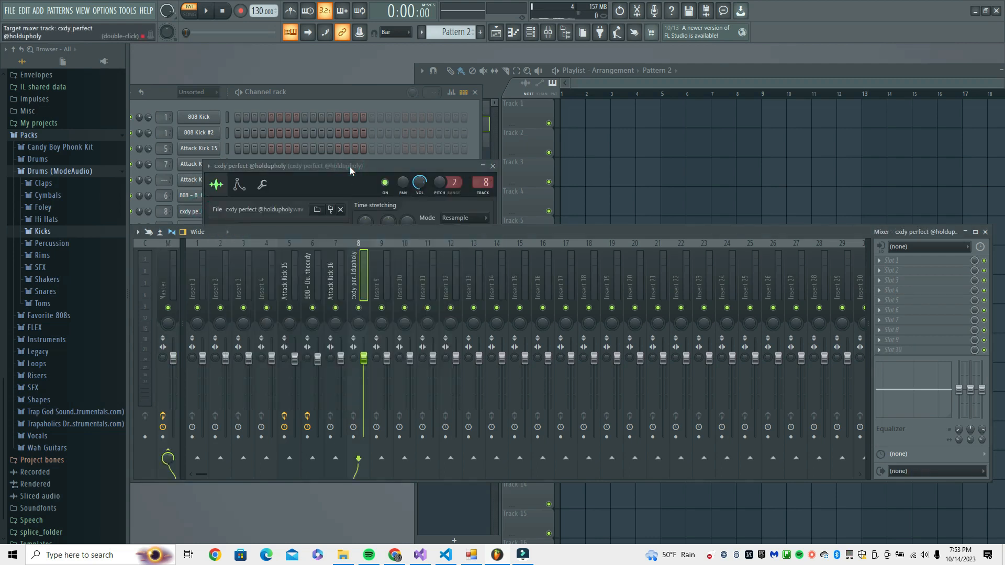
Load the Imprint plugin into slot 3 of the Attack Kick 16 mixer track.
{"action": "left_click", "coordinate": [332, 271]}
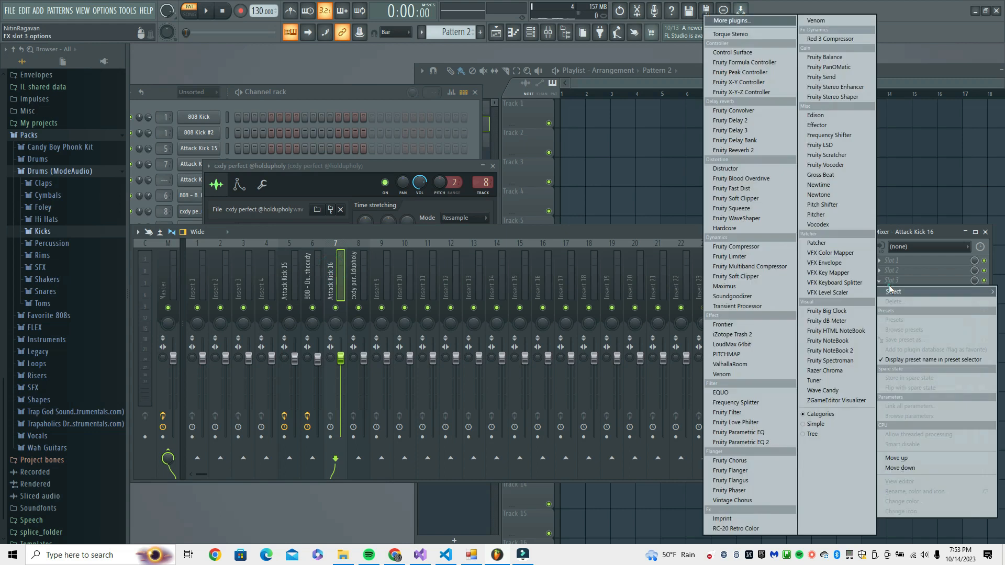
{"action": "left_click", "coordinate": [742, 516]}
{"action": "left_click_drag", "start_coordinate": [295, 192], "coordinate": [296, 200]}
{"action": "left_click_drag", "start_coordinate": [325, 124], "coordinate": [350, 127]}
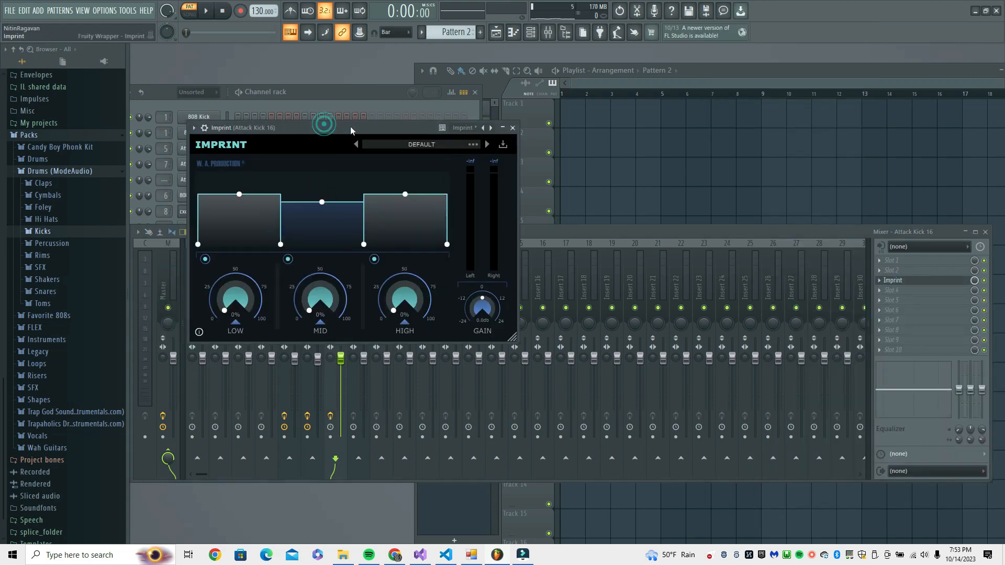
In Imprint, narrow the low band, set its gain to -5.40, the mid mix to 16% and output gain to -4.4 dB, and raise the mid gain slightly.
{"action": "left_click", "coordinate": [239, 195]}
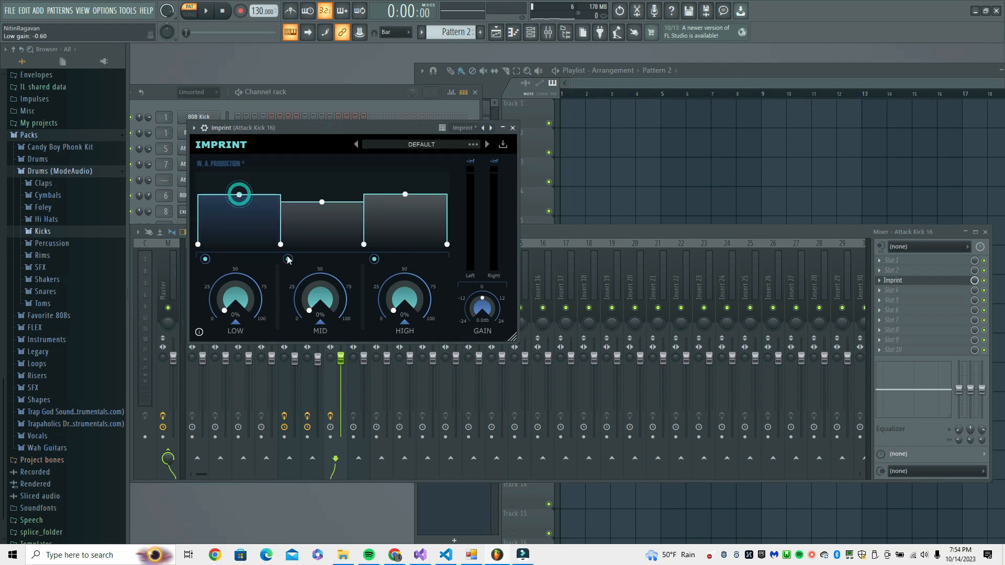
{"action": "left_click_drag", "start_coordinate": [281, 245], "coordinate": [259, 245]}
{"action": "left_click_drag", "start_coordinate": [334, 127], "coordinate": [325, 128]}
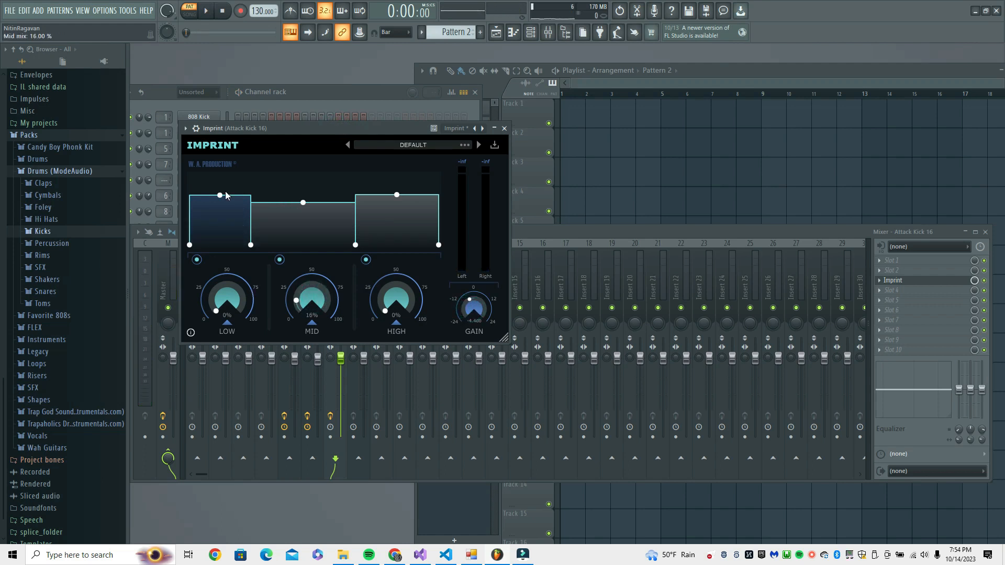
{"action": "left_click_drag", "start_coordinate": [220, 195], "coordinate": [220, 201]}
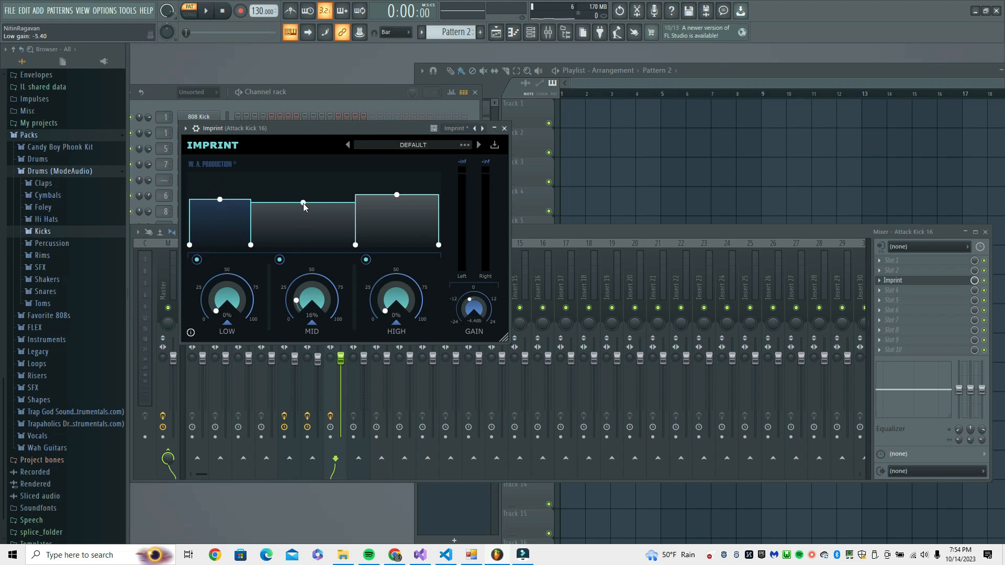
{"action": "left_click_drag", "start_coordinate": [303, 203], "coordinate": [303, 199]}
{"action": "left_click_drag", "start_coordinate": [349, 131], "coordinate": [351, 138]}
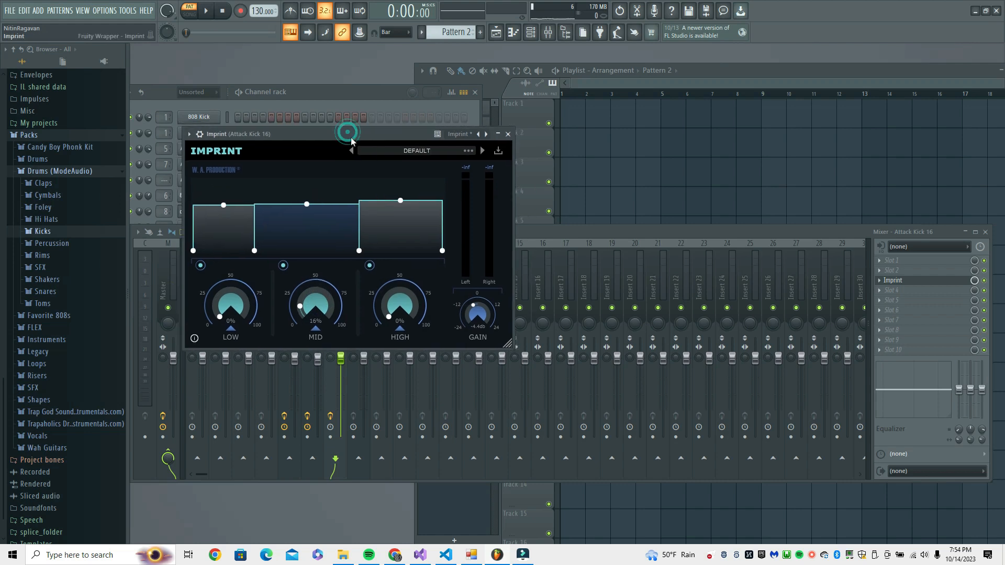
Play the pattern through Imprint, set the system volume to 50 and close the plugin.
{"action": "key", "text": "q"}
{"action": "key", "text": "q"}
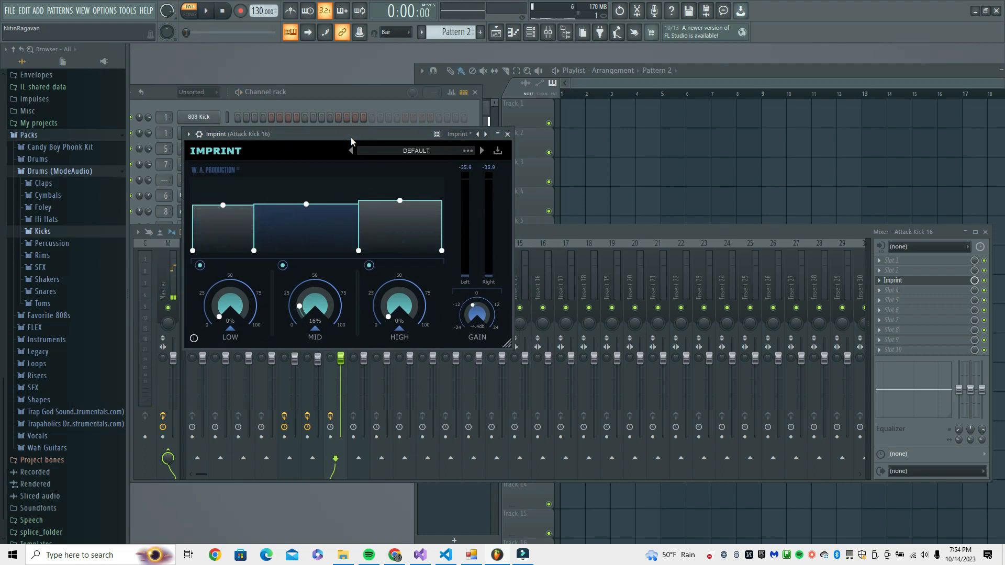
{"action": "key", "text": "XF86AudioRaiseVolume"}
{"action": "key", "text": "space"}
{"action": "left_click_drag", "start_coordinate": [43, 67], "coordinate": [44, 63]}
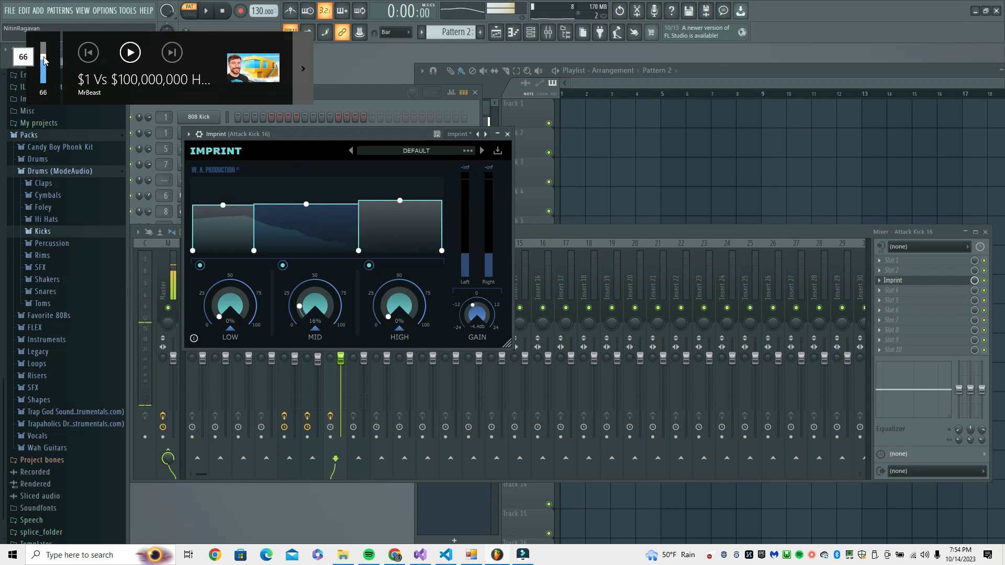
{"action": "left_click", "coordinate": [507, 134]}
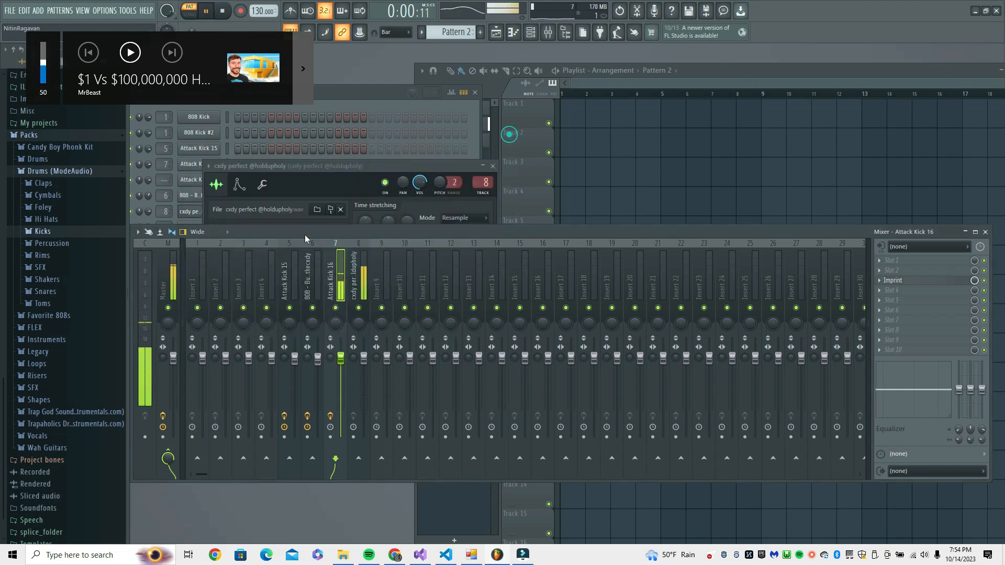
Stop playback and route the cxdy perfect 808 channel to mixer track 9.
{"action": "left_click_drag", "start_coordinate": [318, 168], "coordinate": [330, 181]}
{"action": "key", "text": "space"}
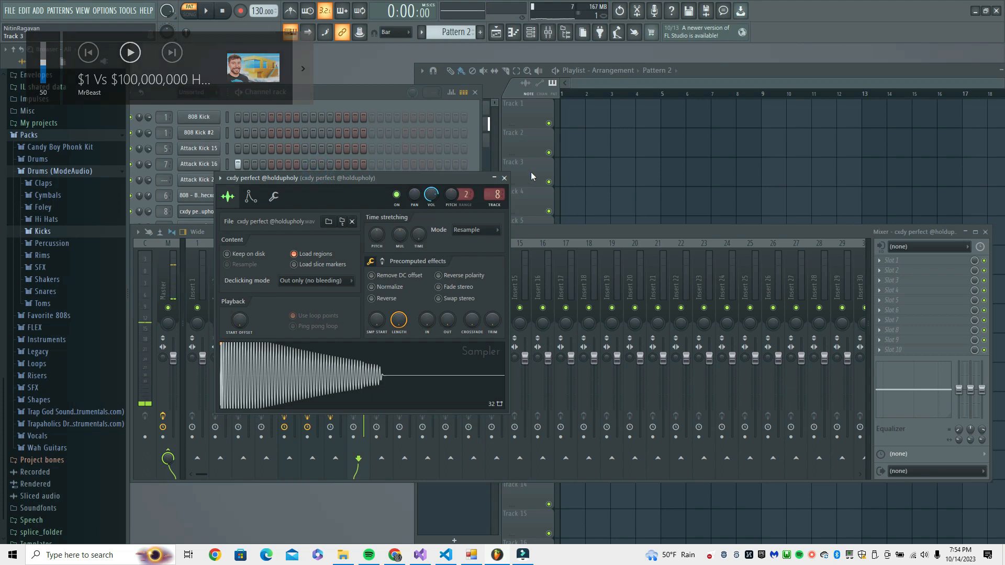
{"action": "left_click", "coordinate": [504, 179]}
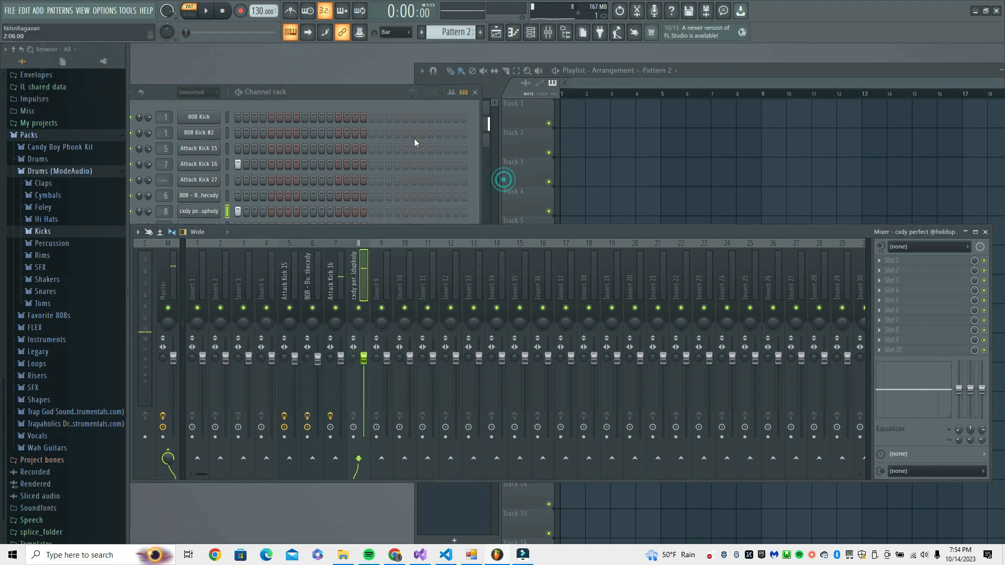
{"action": "left_click", "coordinate": [204, 212]}
{"action": "left_click", "coordinate": [297, 178]}
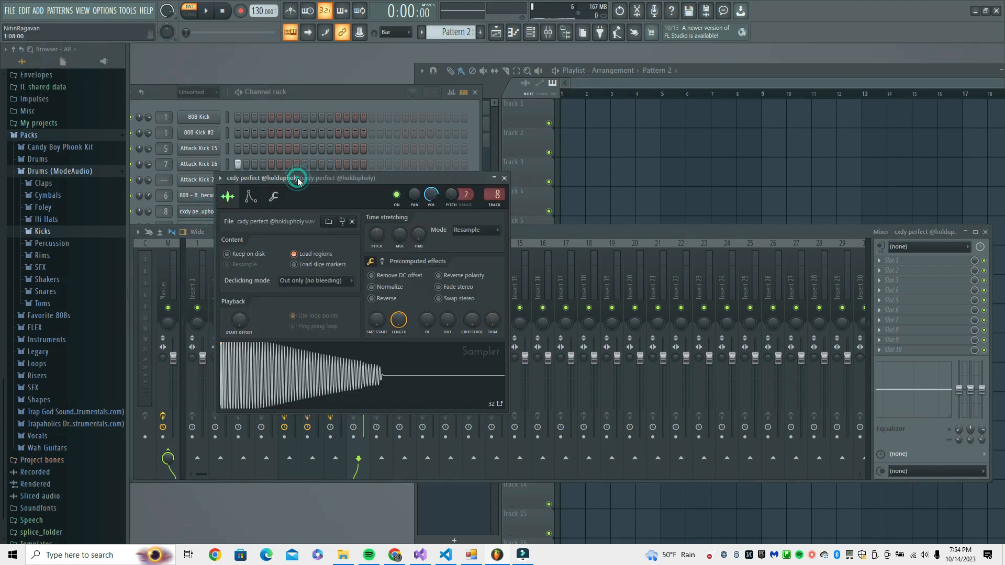
{"action": "key", "text": "ctrl+l"}
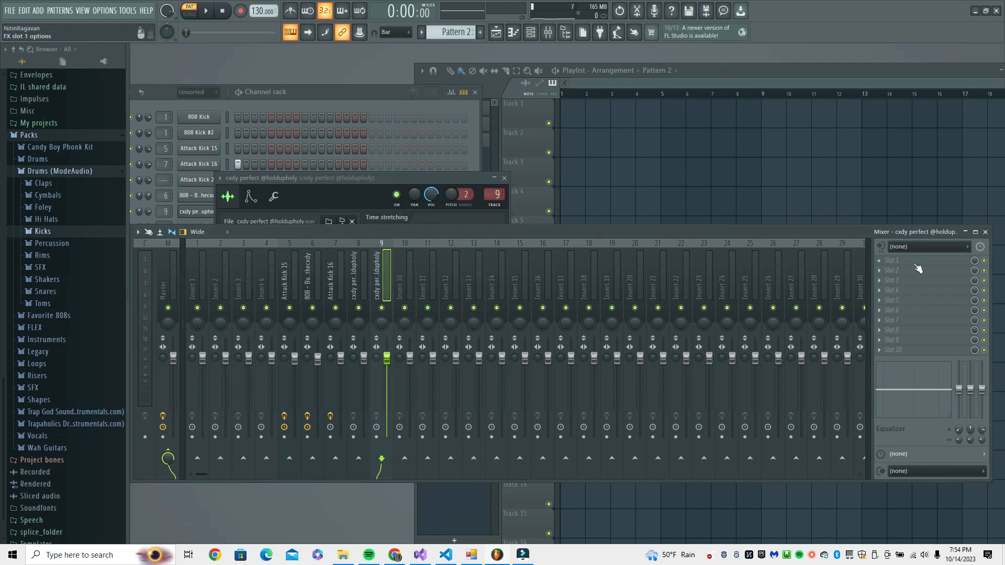
Load Fruity Parametric EQ 2 into slot 3 of mixer track 9, cut band 4 while listening, and close the EQ.
{"action": "left_click", "coordinate": [890, 283]}
{"action": "left_click", "coordinate": [753, 442]}
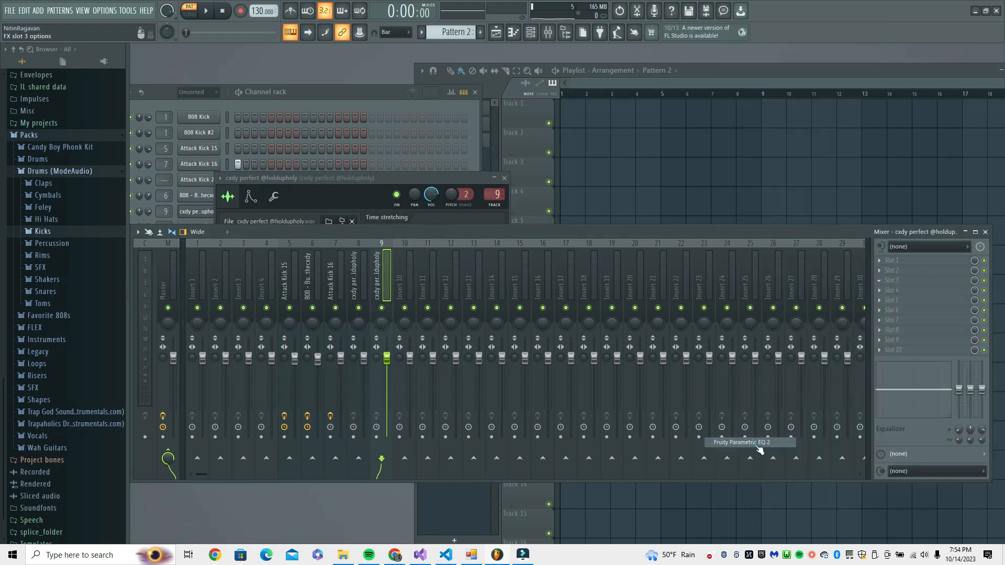
{"action": "left_click_drag", "start_coordinate": [352, 269], "coordinate": [345, 289]}
{"action": "key", "text": "space"}
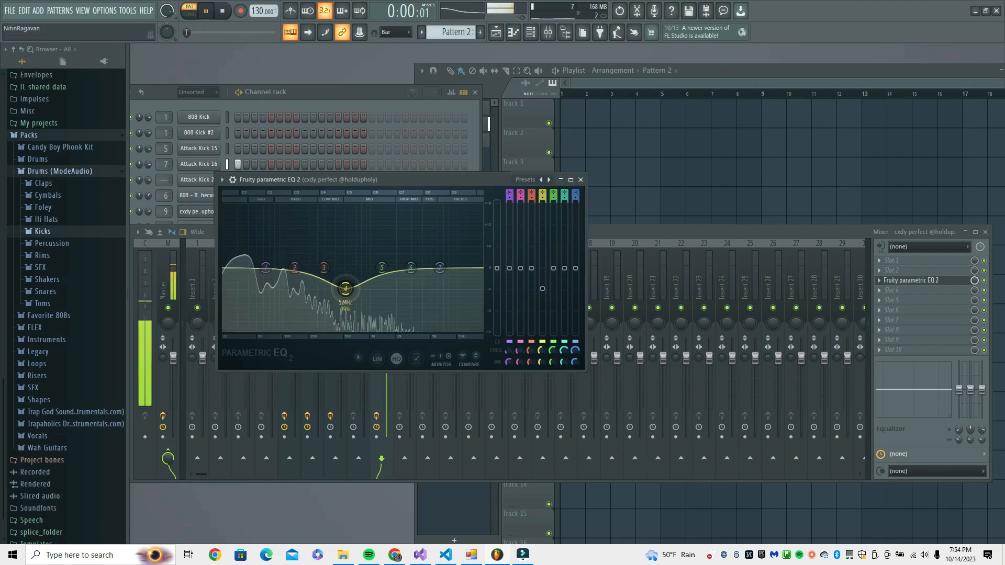
{"action": "key", "text": "space"}
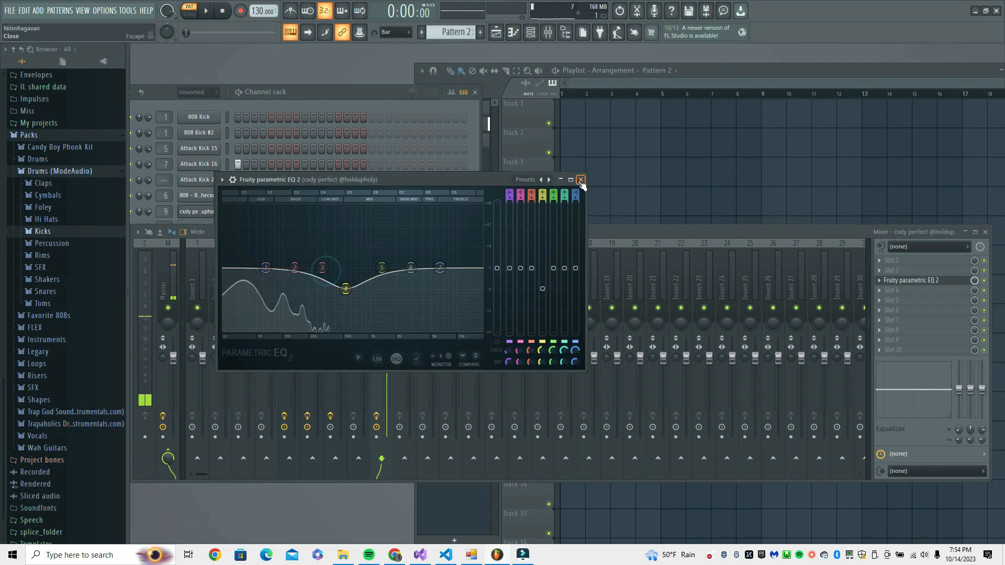
{"action": "left_click", "coordinate": [580, 179]}
Lower the cxdy perfect 808's fader on mixer track 9 while checking the balance in playback, and close its sampler.
{"action": "left_click", "coordinate": [363, 266]}
{"action": "left_click", "coordinate": [384, 265]}
{"action": "left_click", "coordinate": [359, 265]}
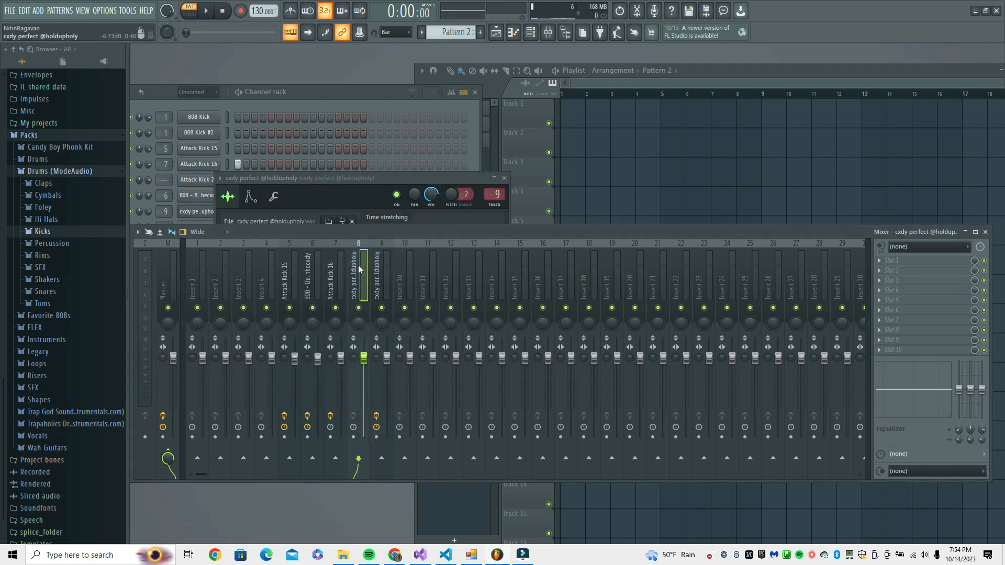
{"action": "left_click", "coordinate": [336, 268]}
{"action": "left_click", "coordinate": [359, 269]}
{"action": "left_click", "coordinate": [331, 275]}
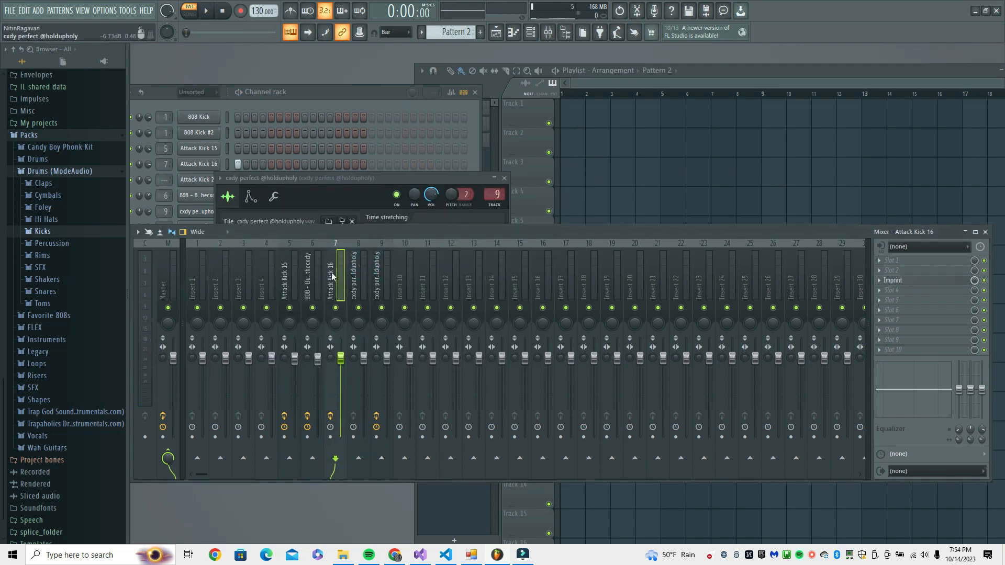
{"action": "key", "text": "space"}
{"action": "key", "text": "space"}
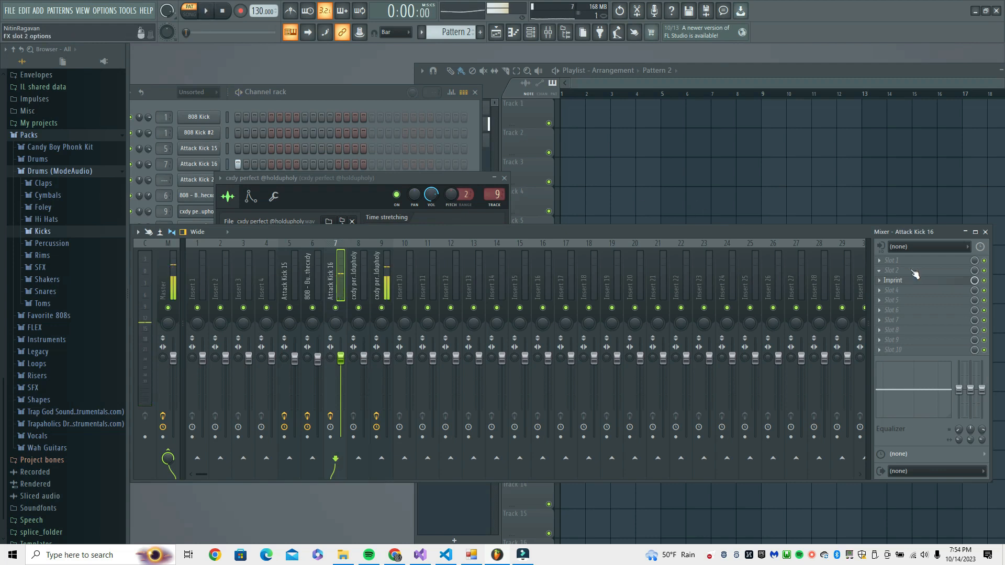
{"action": "left_click_drag", "start_coordinate": [388, 358], "coordinate": [388, 379]}
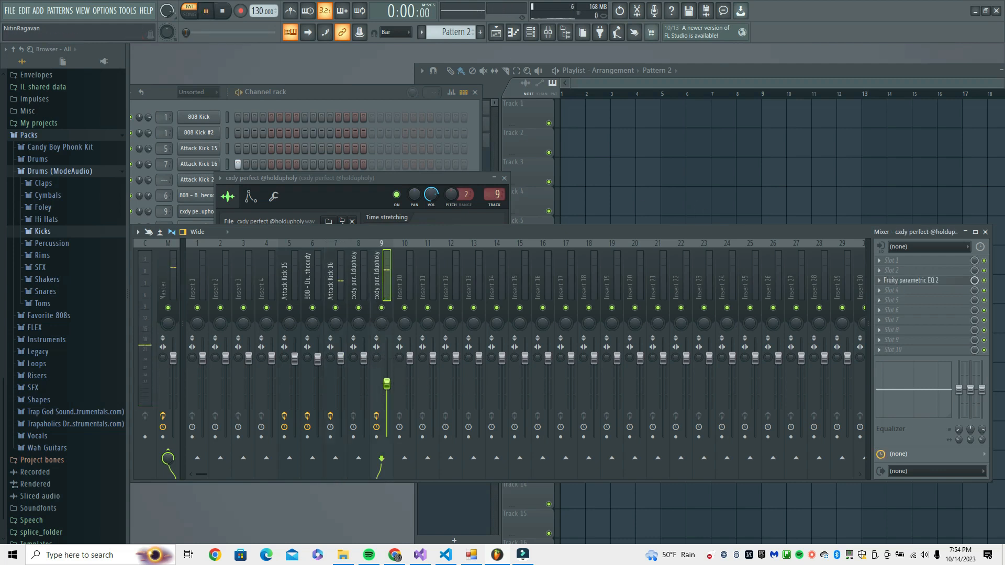
{"action": "key", "text": "space"}
{"action": "left_click", "coordinate": [505, 178]}
Load Fruity Soft Clipper into slot 5 of Attack Kick 16's mixer track, raise its threshold, audition the pattern and close the plugin.
{"action": "mouse_move", "coordinate": [349, 273]}
{"action": "left_mouse_down"}
{"action": "mouse_move", "coordinate": [330, 273]}
{"action": "mouse_move", "coordinate": [378, 273]}
{"action": "mouse_move", "coordinate": [339, 273]}
{"action": "left_mouse_up"}
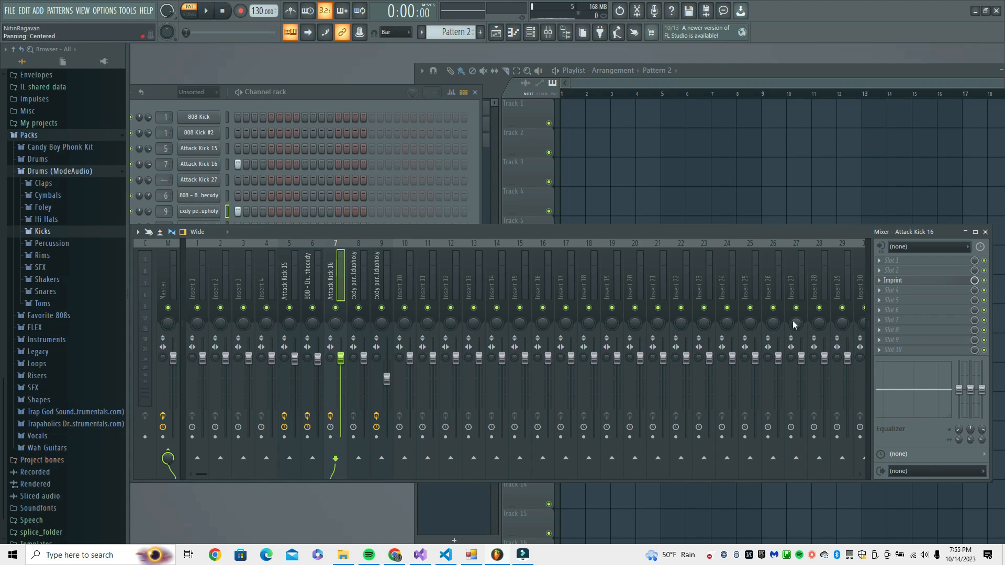
{"action": "left_click", "coordinate": [881, 308]}
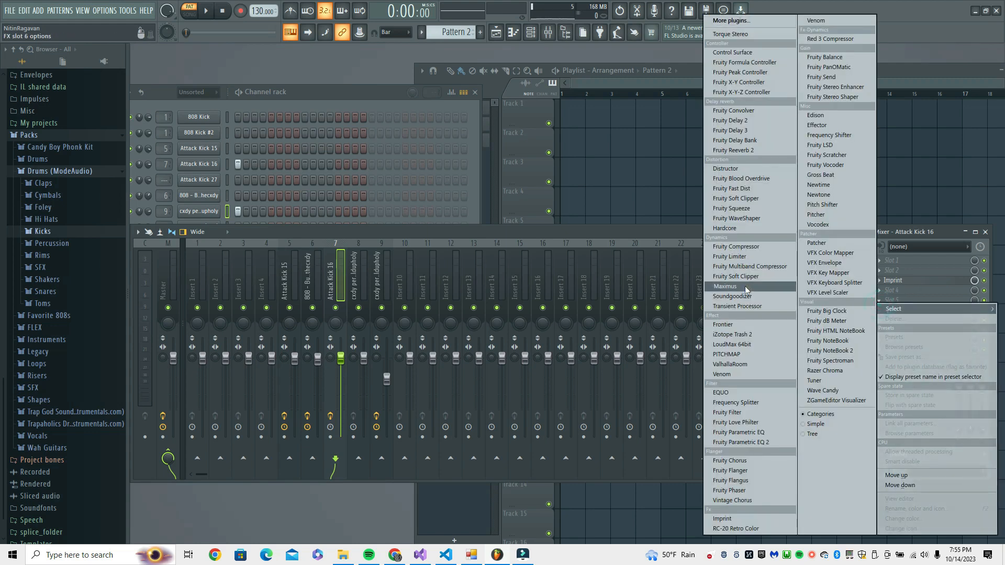
{"action": "left_click", "coordinate": [744, 198]}
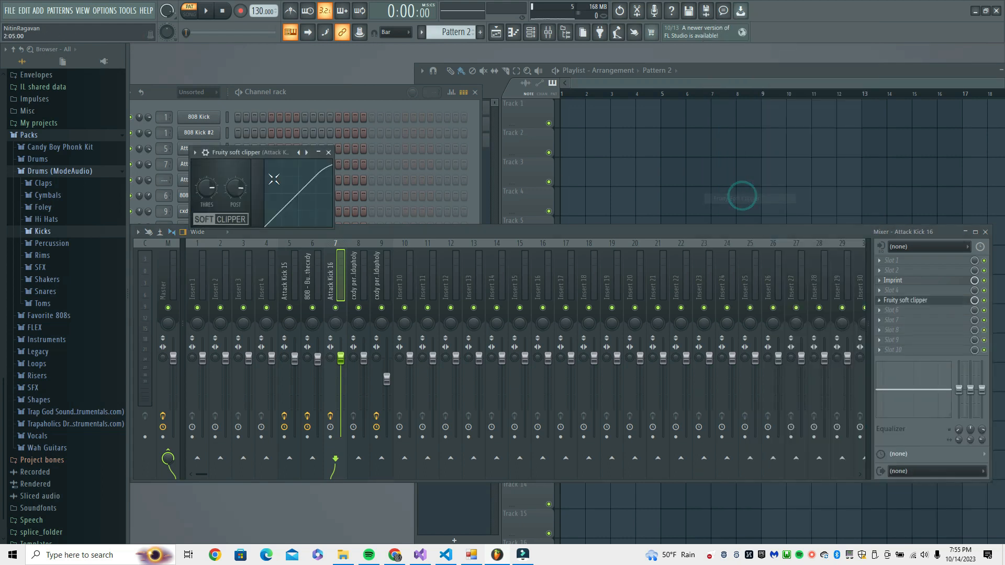
{"action": "left_click_drag", "start_coordinate": [207, 189], "coordinate": [236, 159]}
{"action": "key", "text": "space"}
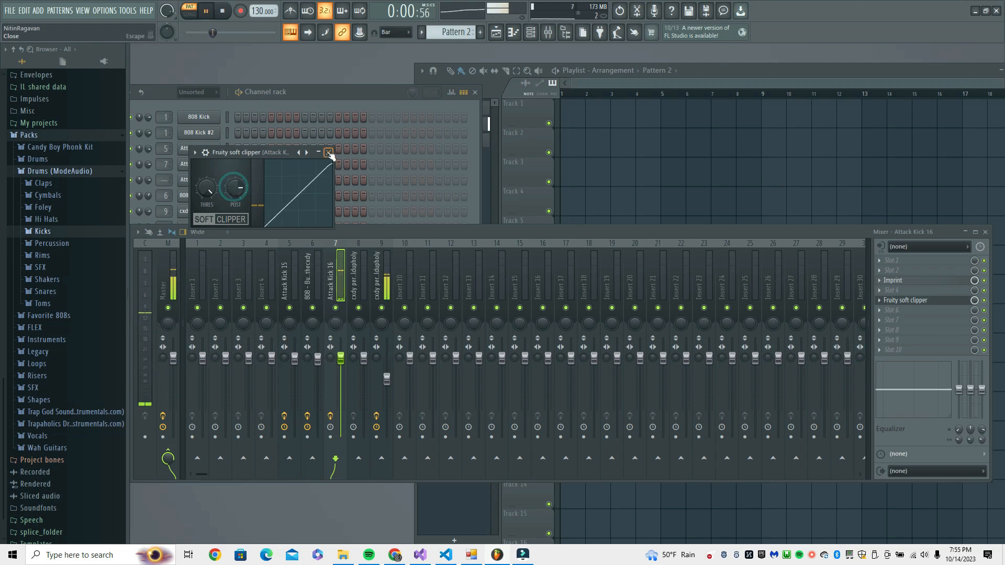
{"action": "left_click", "coordinate": [328, 152]}
{"action": "key", "text": "space"}
Adjust the fade-out of Attack Kick 16's sample while auditioning the pattern, and close its sampler.
{"action": "left_click", "coordinate": [197, 164]}
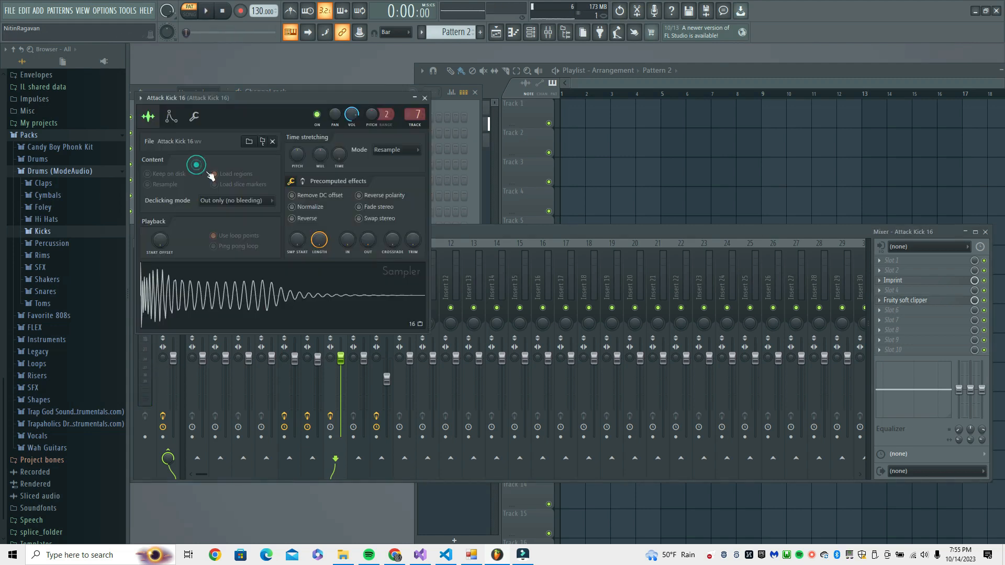
{"action": "left_click_drag", "start_coordinate": [320, 154], "coordinate": [321, 152]}
{"action": "key", "text": "space"}
{"action": "left_click_drag", "start_coordinate": [368, 240], "coordinate": [368, 228]}
{"action": "key", "text": "space"}
{"action": "key", "text": "space"}
{"action": "key", "text": "space"}
{"action": "left_click", "coordinate": [425, 99]}
Set the system volume to 59 while auditioning Pattern 2.
{"action": "key", "text": "XF86AudioLowerVolume"}
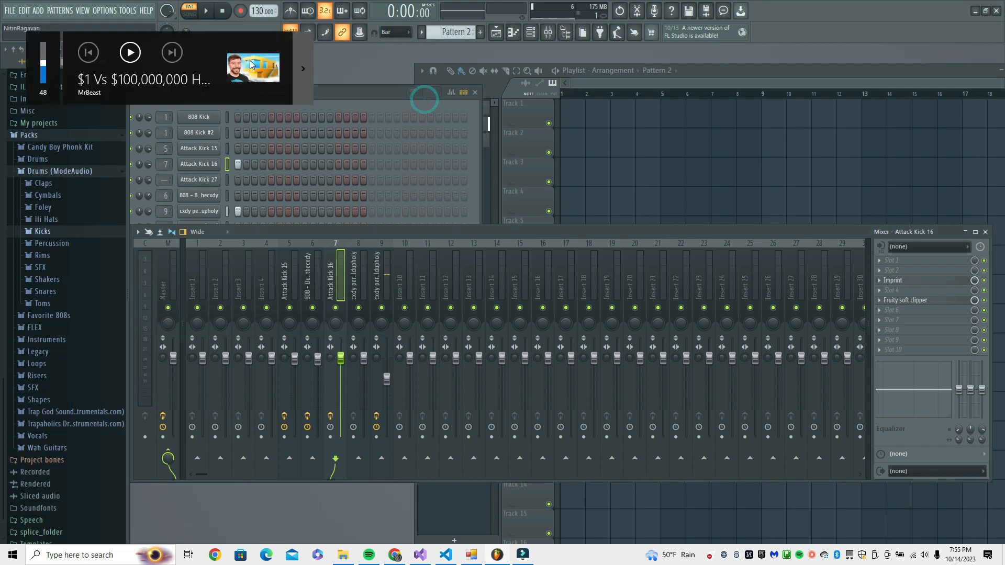
{"action": "left_click", "coordinate": [41, 67]}
{"action": "key", "text": "space"}
{"action": "left_click_drag", "start_coordinate": [42, 67], "coordinate": [46, 63]}
{"action": "key", "text": "space"}
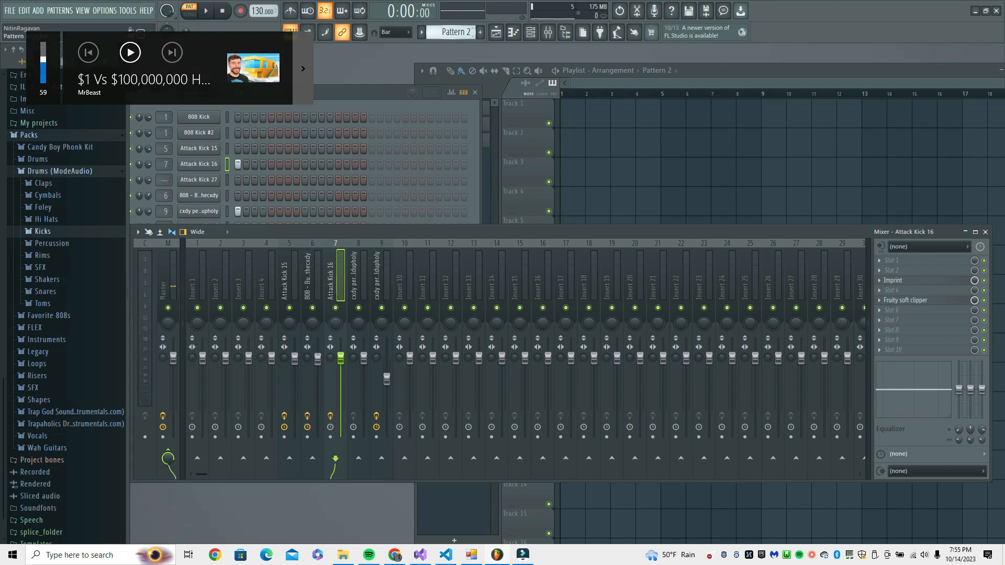
Switch to Pattern 3 and route the Attack Kick 27 channel to mixer track 10.
{"action": "left_click", "coordinate": [460, 33]}
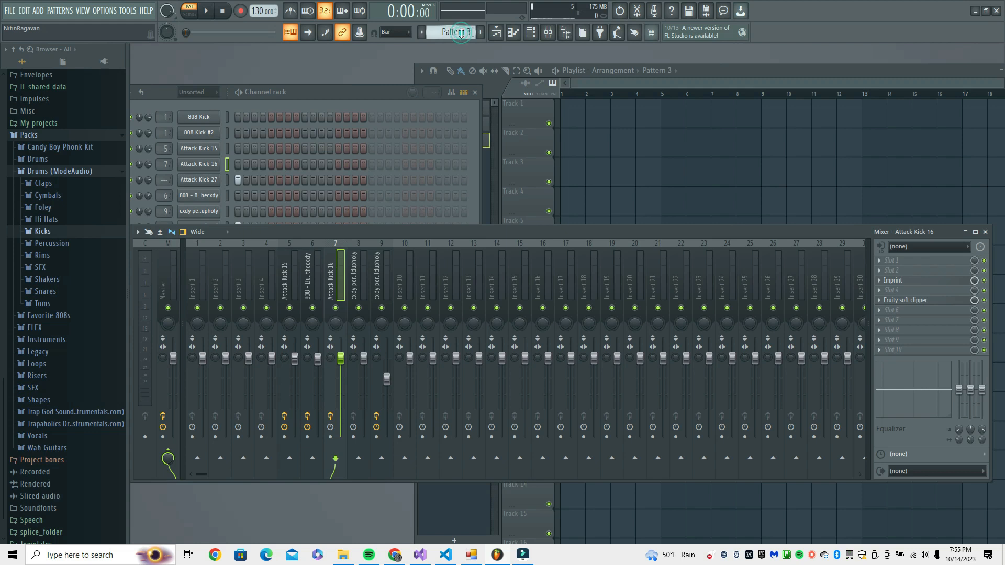
{"action": "left_click", "coordinate": [333, 91]}
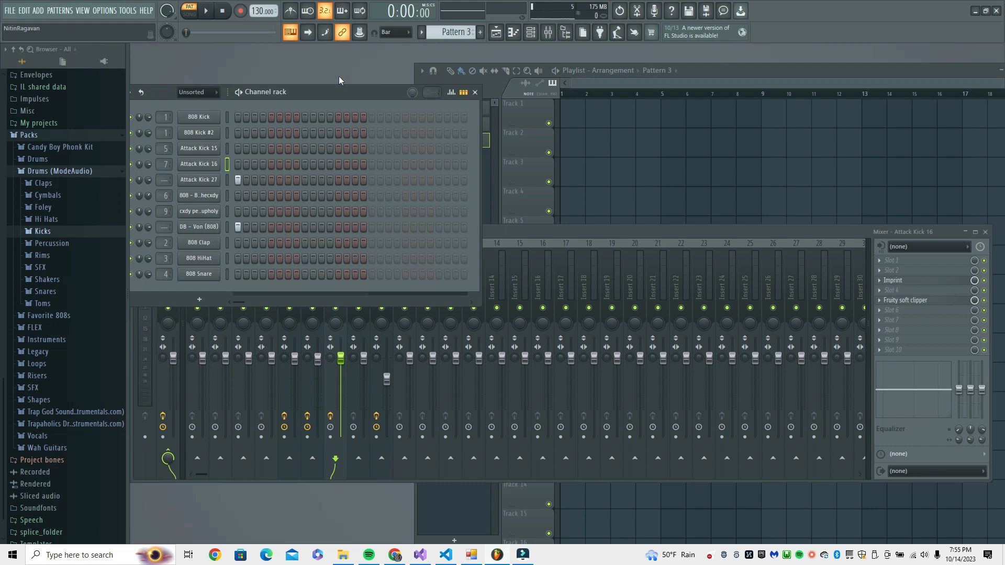
{"action": "left_click", "coordinate": [227, 226]}
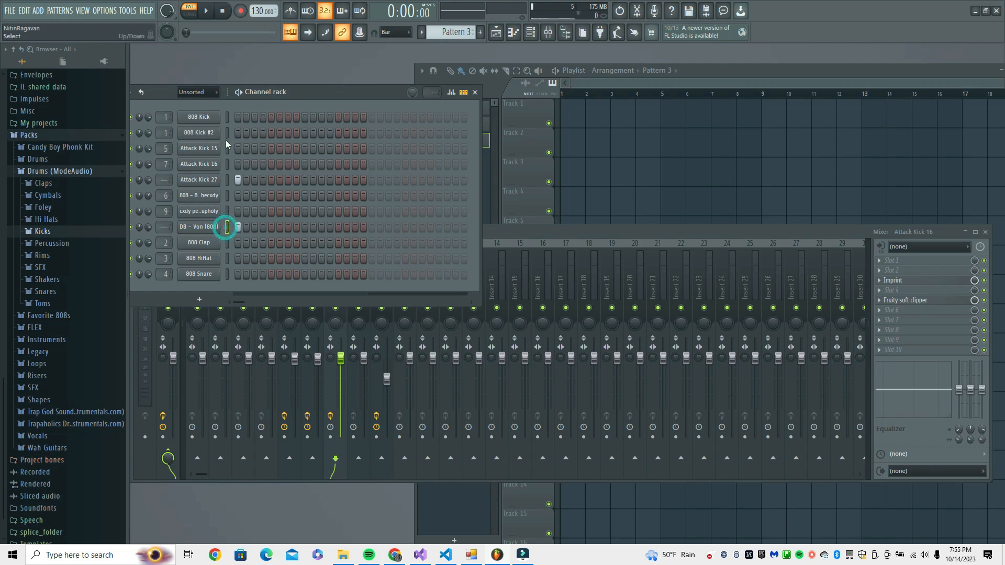
{"action": "left_click", "coordinate": [226, 180]}
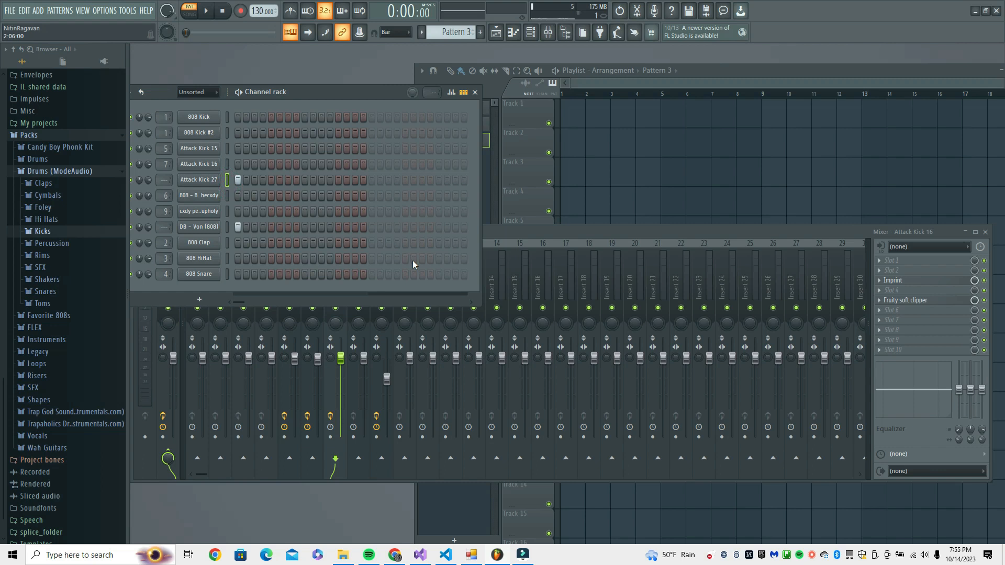
{"action": "left_click", "coordinate": [512, 274]}
{"action": "left_click", "coordinate": [413, 276]}
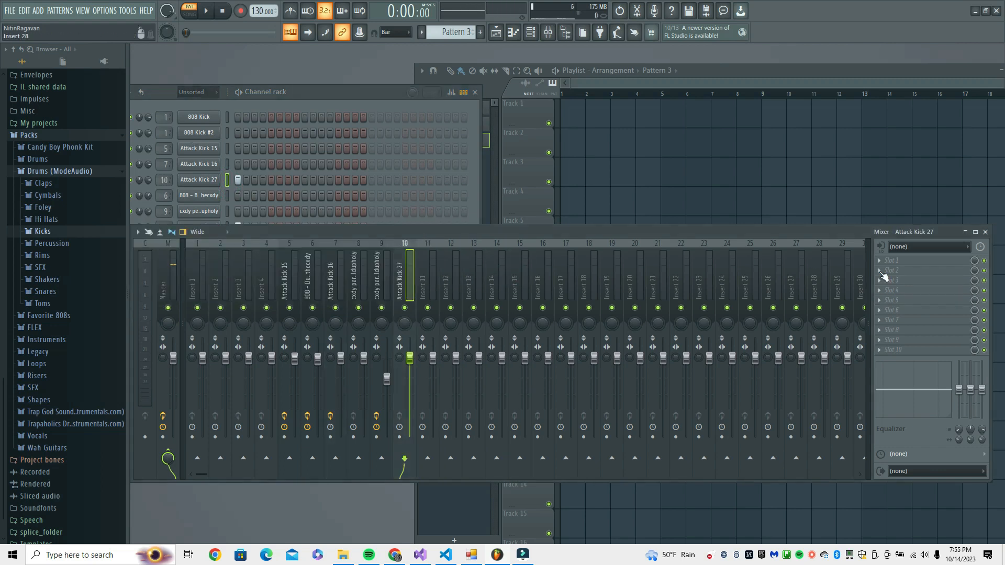
Load Fruity Parametric EQ 2 into slot 3 of mixer track 10 with the 40Hz + 18kHz cut preset.
{"action": "left_click", "coordinate": [890, 283]}
{"action": "left_click", "coordinate": [708, 442]}
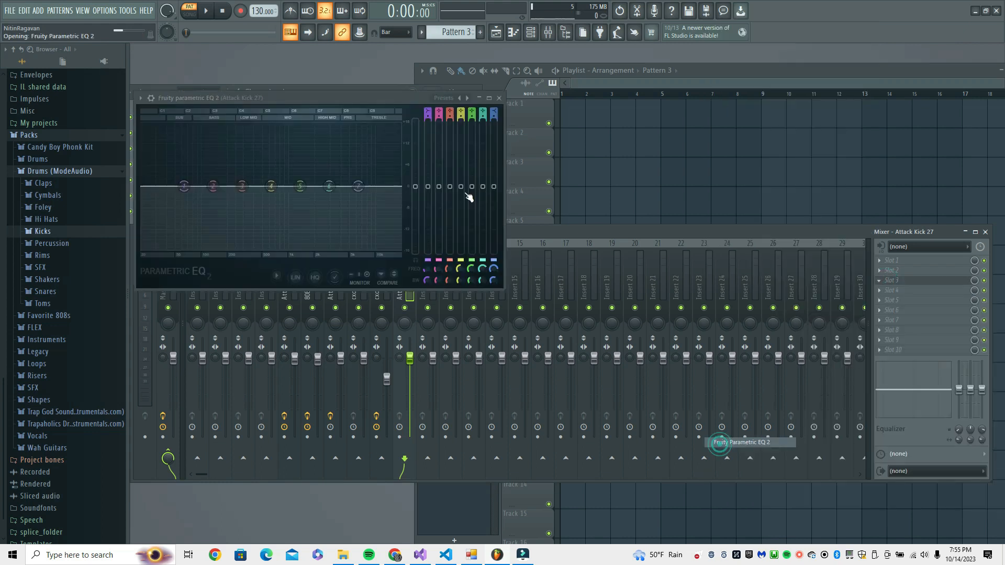
{"action": "left_click", "coordinate": [471, 98]}
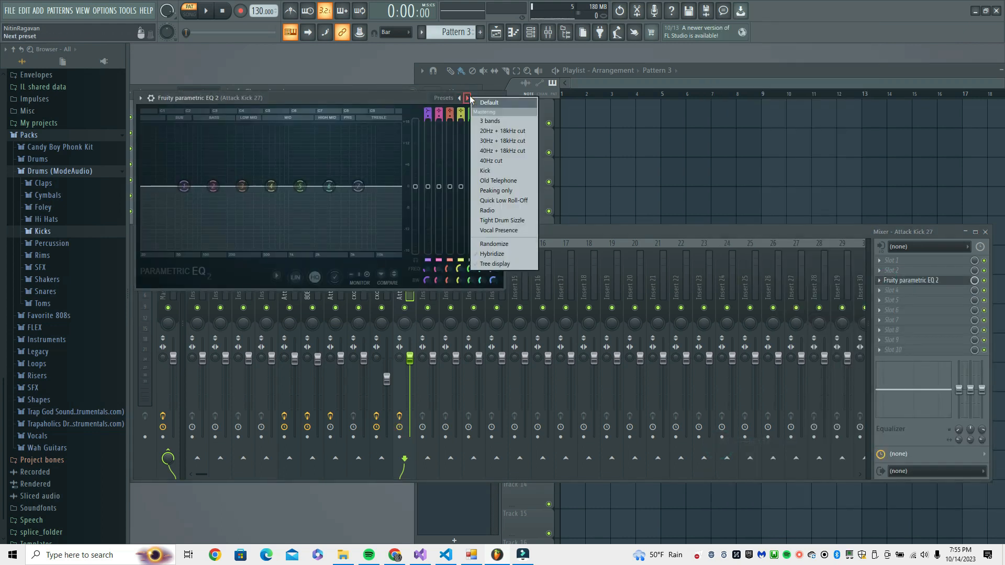
{"action": "left_click", "coordinate": [507, 155]}
Shift both the low-cut and high-cut points of Attack Kick 27's EQ lower in frequency while auditioning Pattern 3, and close the EQ.
{"action": "left_click_drag", "start_coordinate": [182, 187], "coordinate": [222, 186]}
{"action": "key", "text": "space"}
{"action": "left_click_drag", "start_coordinate": [333, 97], "coordinate": [330, 135]}
{"action": "left_click", "coordinate": [315, 90]}
{"action": "key", "text": "space"}
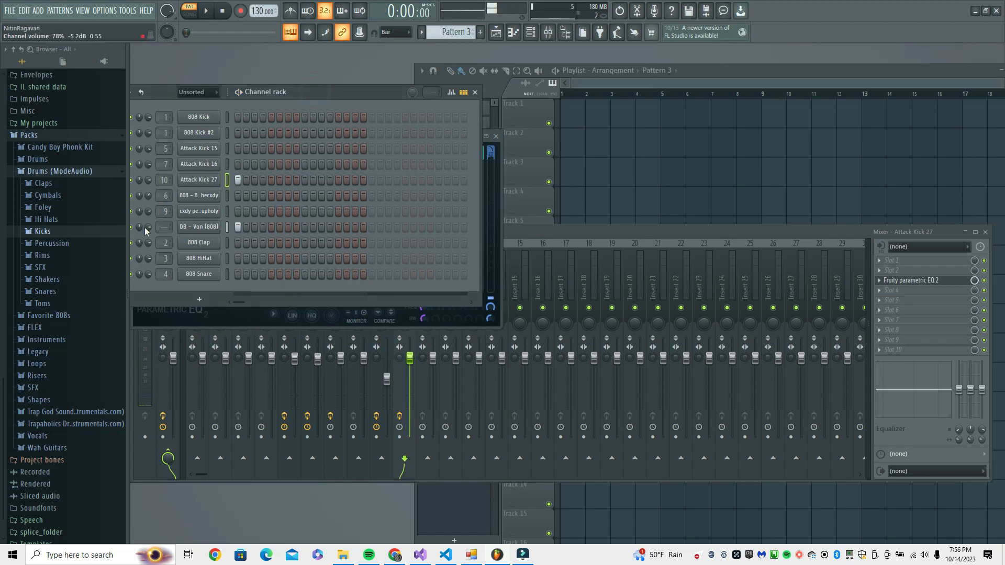
{"action": "left_click", "coordinate": [500, 177]}
{"action": "key", "text": "space"}
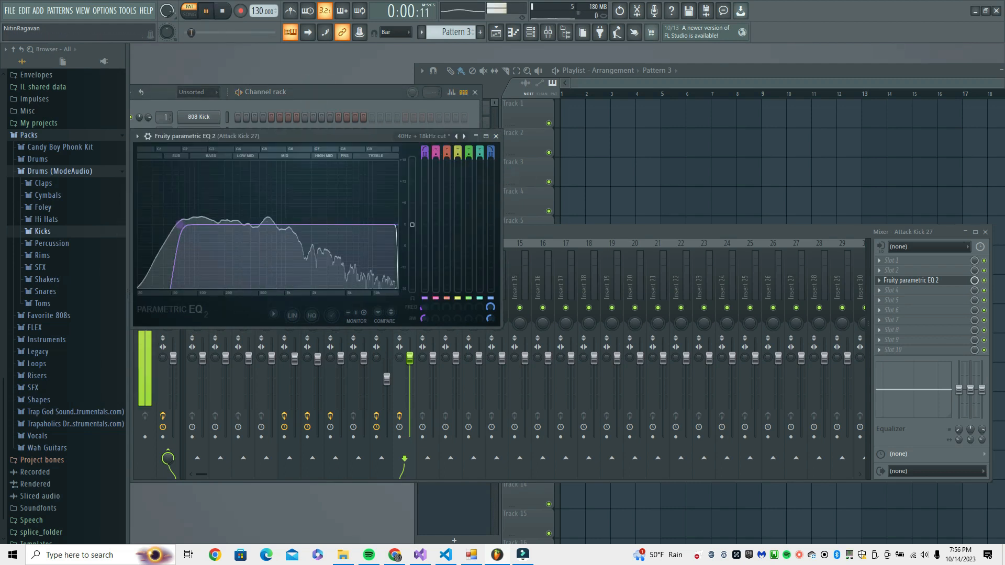
{"action": "mouse_move", "coordinate": [180, 224]}
{"action": "left_mouse_down"}
{"action": "mouse_move", "coordinate": [204, 225]}
{"action": "mouse_move", "coordinate": [164, 224]}
{"action": "left_mouse_up"}
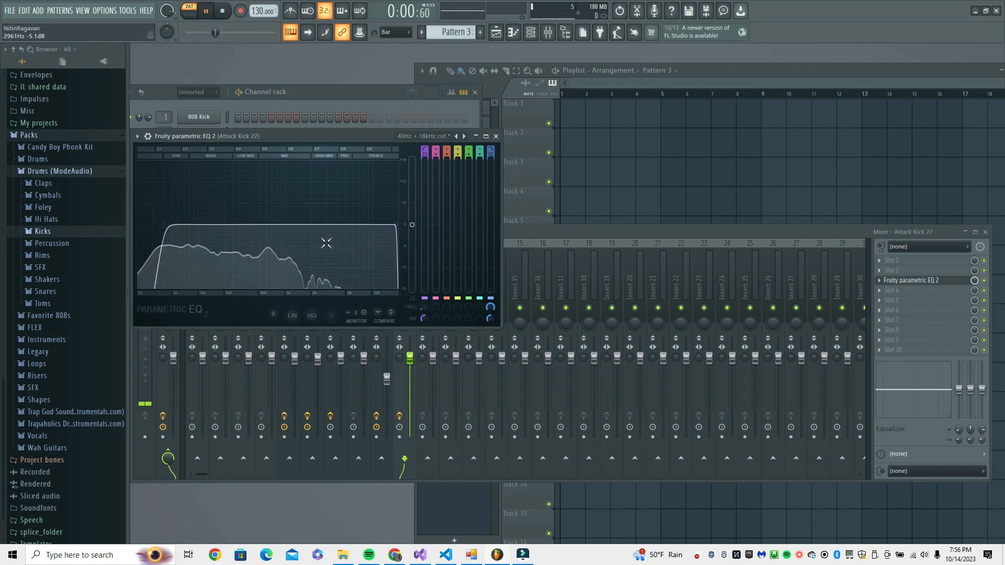
{"action": "mouse_move", "coordinate": [397, 225]}
{"action": "left_mouse_down"}
{"action": "mouse_move", "coordinate": [308, 225]}
{"action": "mouse_move", "coordinate": [378, 225]}
{"action": "left_mouse_up"}
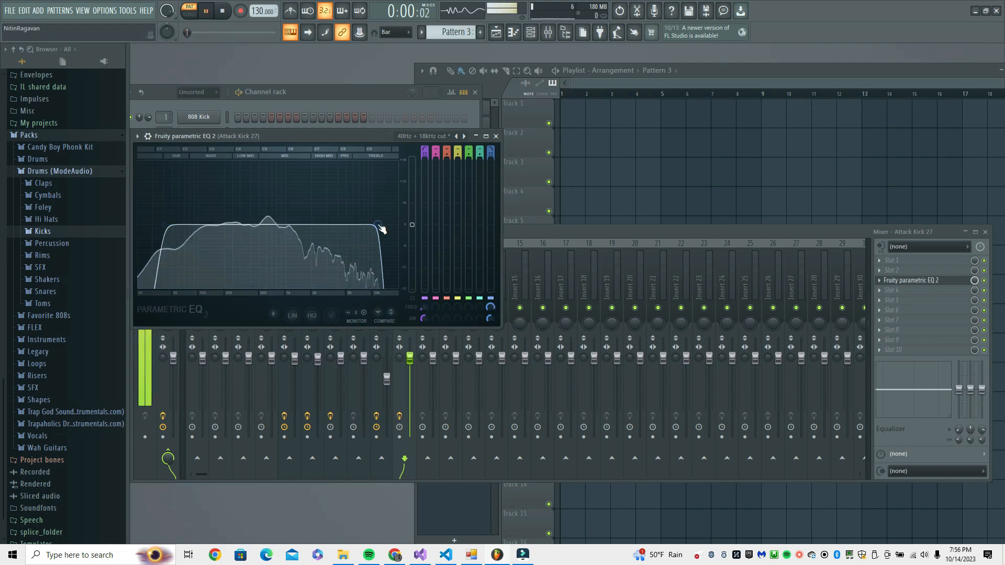
{"action": "left_click", "coordinate": [497, 136]}
Load a second Fruity Parametric EQ 2 into slot 5 of mixer track 10, cut bands 1 and 2 slightly during playback, and close it.
{"action": "left_click", "coordinate": [888, 300]}
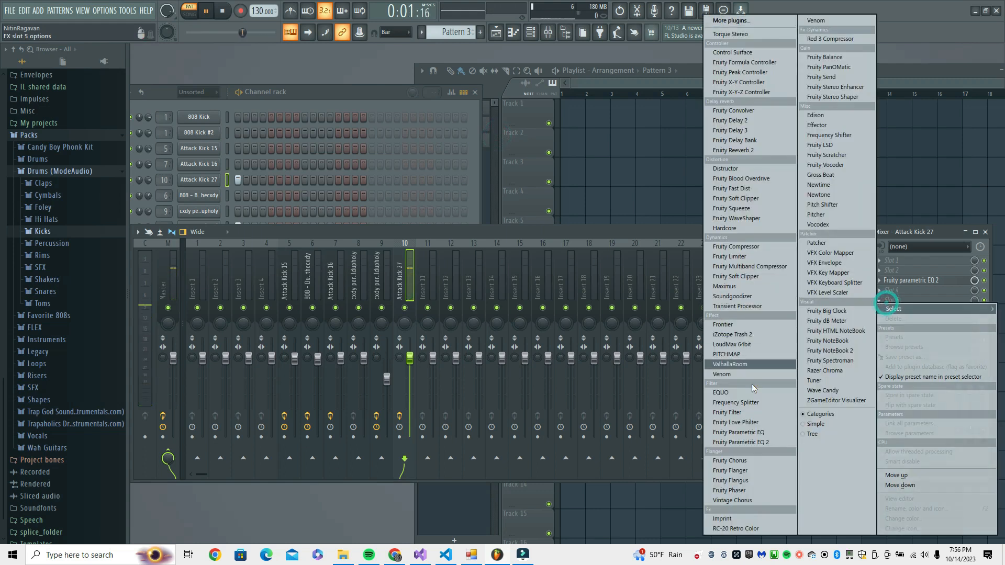
{"action": "left_click", "coordinate": [741, 443]}
{"action": "left_click_drag", "start_coordinate": [239, 212], "coordinate": [274, 223]}
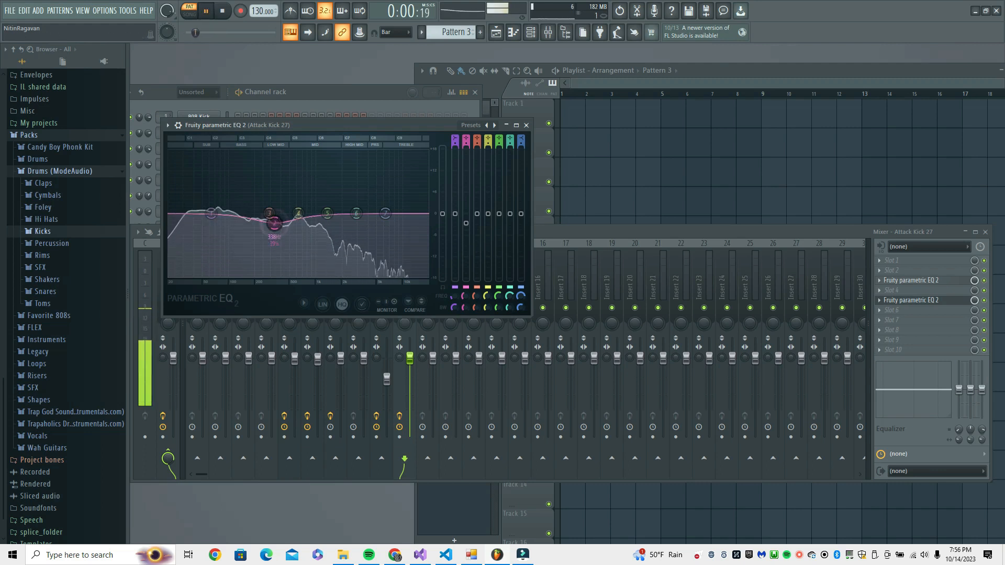
{"action": "left_click_drag", "start_coordinate": [211, 213], "coordinate": [247, 217]}
{"action": "key", "text": "space"}
{"action": "key", "text": "space"}
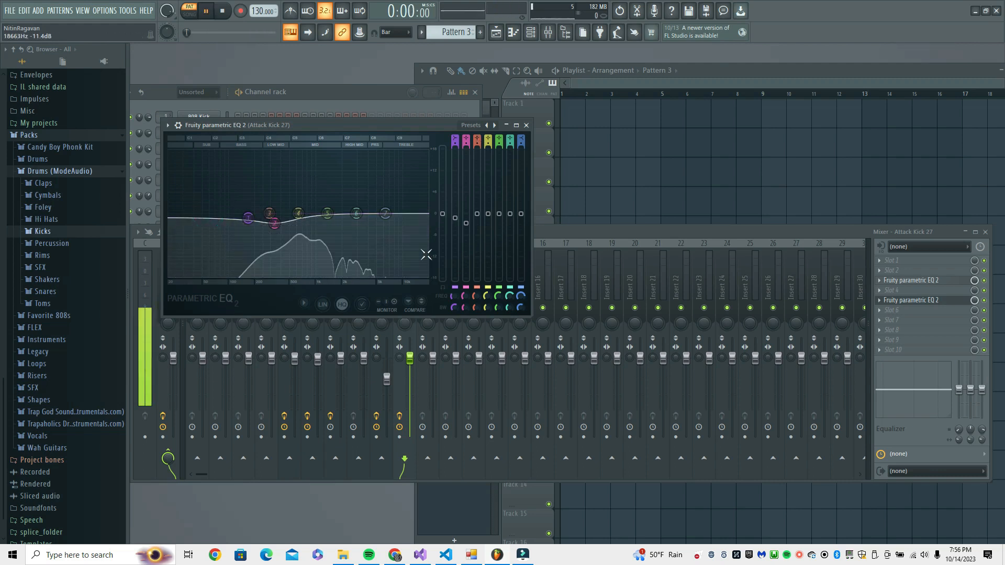
{"action": "key", "text": "space"}
{"action": "left_click", "coordinate": [443, 215]}
{"action": "left_click", "coordinate": [525, 127]}
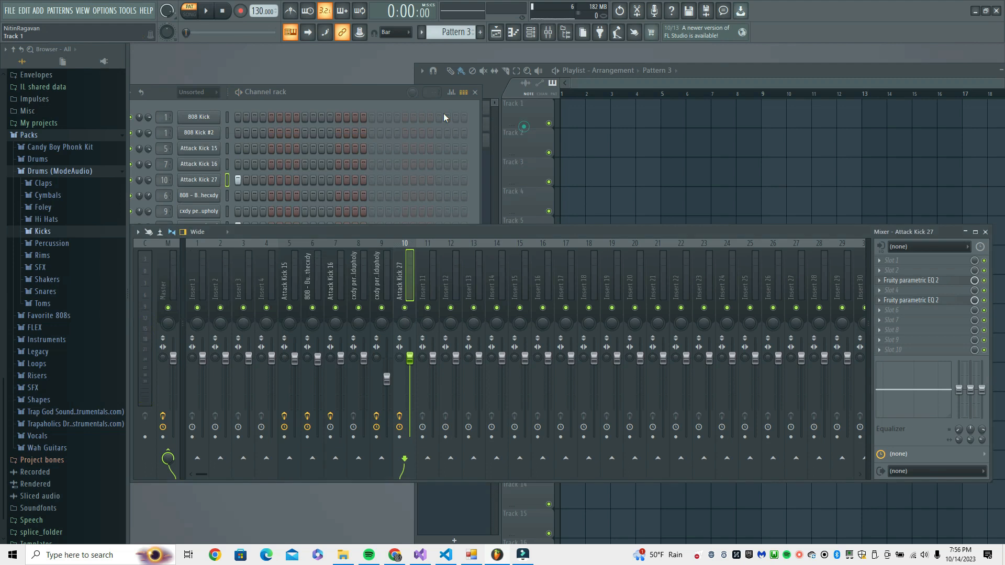
Set the fade-out of the DB - Von (808) sample to 50% and close its sampler.
{"action": "left_click", "coordinate": [299, 96]}
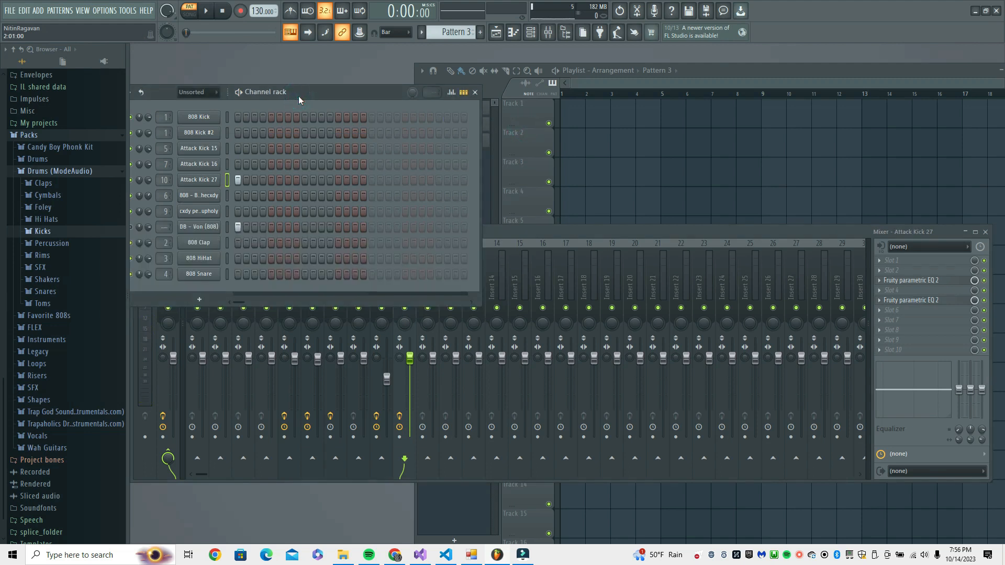
{"action": "left_click", "coordinate": [227, 227]}
{"action": "left_click", "coordinate": [199, 227]}
{"action": "left_click_drag", "start_coordinate": [449, 321], "coordinate": [450, 309]}
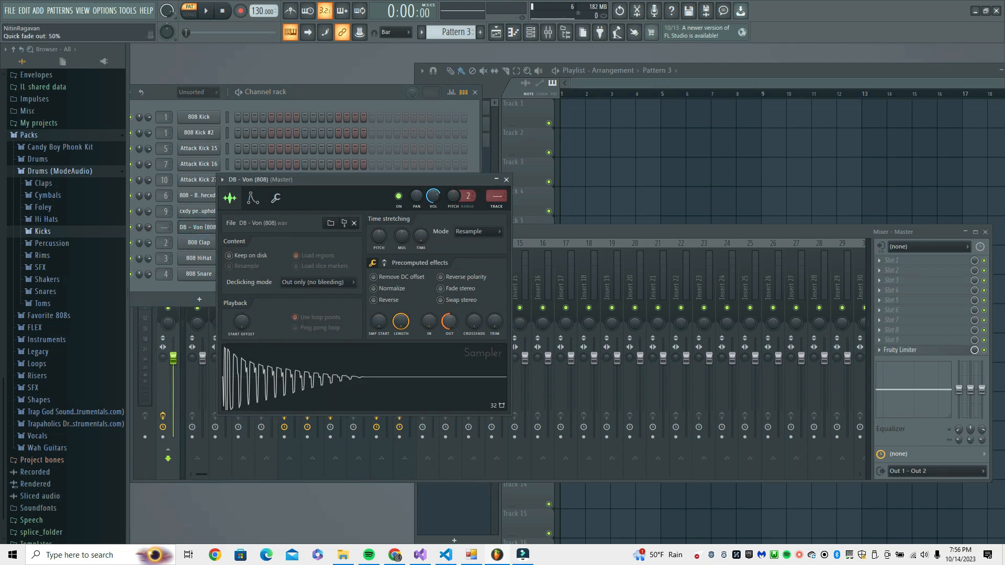
{"action": "left_click", "coordinate": [506, 179]}
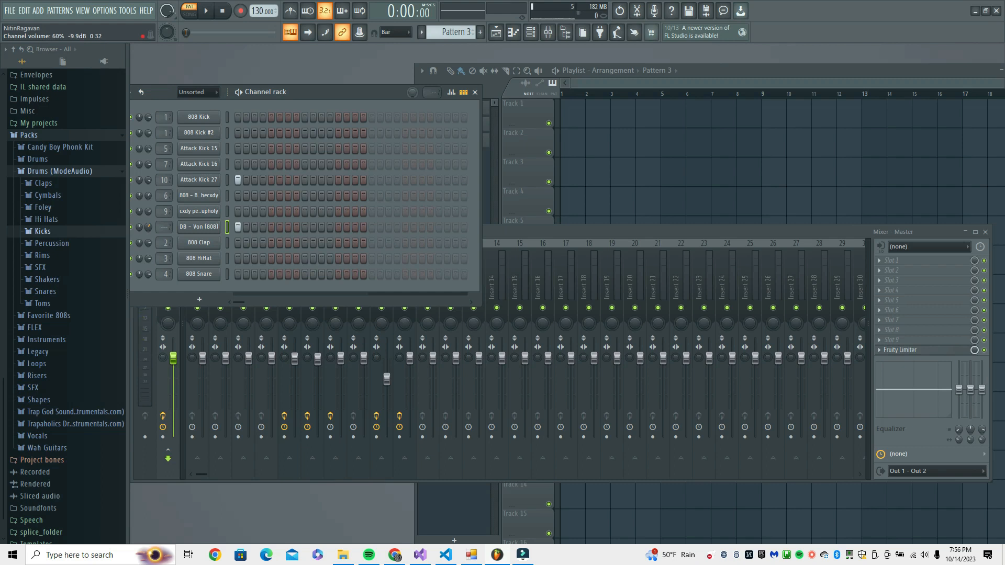
Balance the channel volumes of DB - Von (808) and Attack Kick 27 while auditioning the pattern.
{"action": "left_click_drag", "start_coordinate": [148, 227], "coordinate": [150, 184]}
{"action": "key", "text": "space"}
{"action": "left_click", "coordinate": [148, 179]}
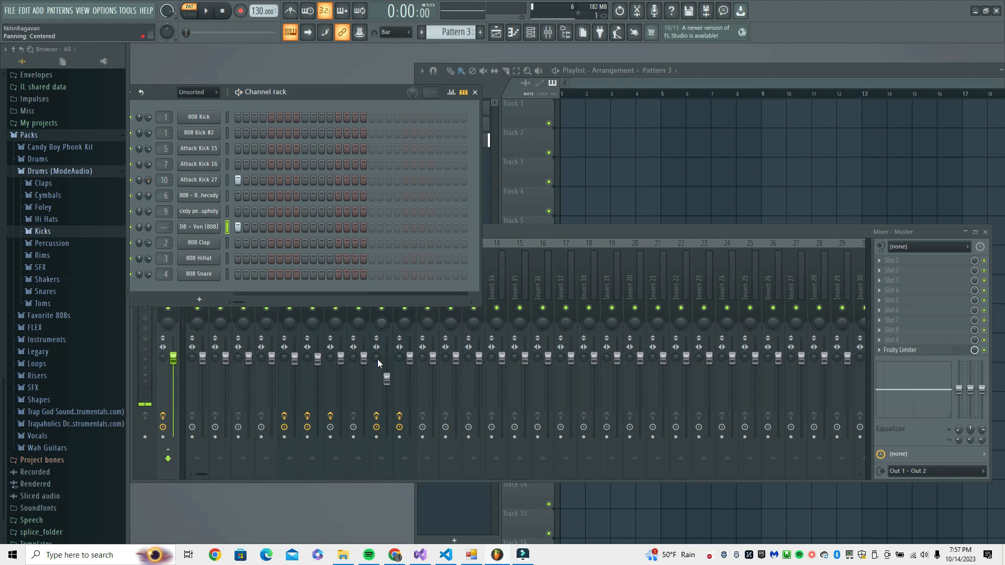
{"action": "left_click", "coordinate": [388, 379]}
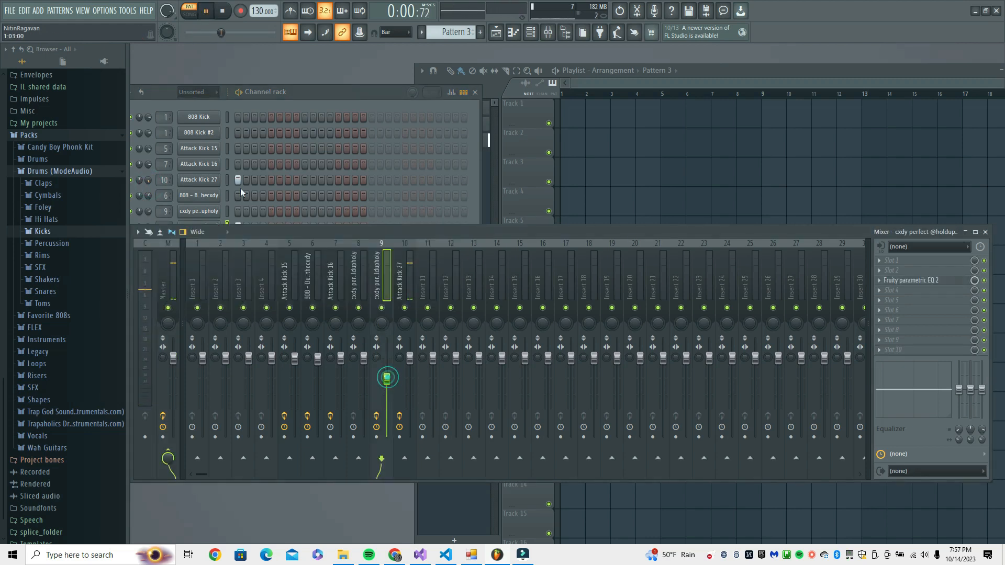
Route the DB - Von (808) channel to mixer track 11.
{"action": "left_click", "coordinate": [309, 92]}
{"action": "left_click", "coordinate": [194, 227]}
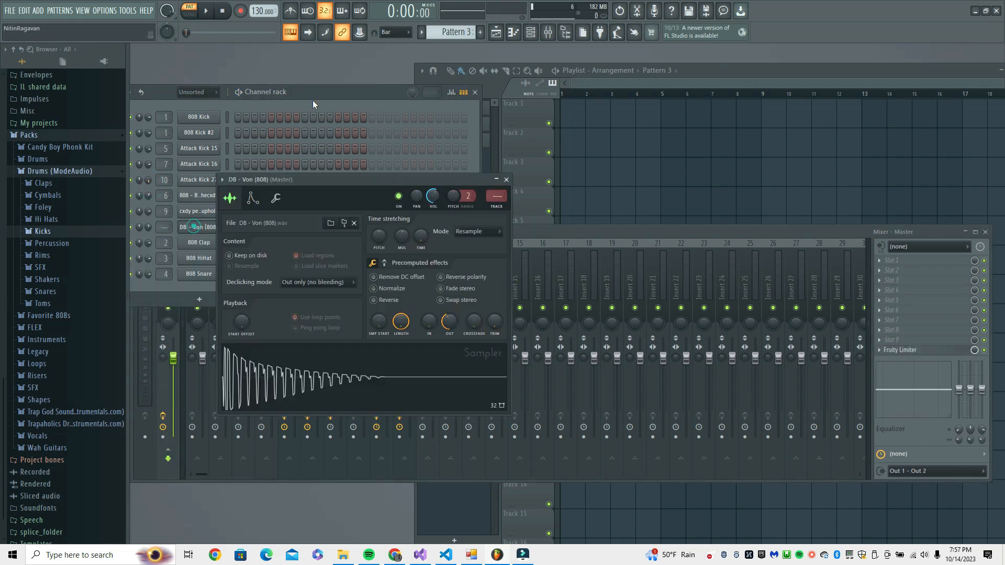
{"action": "key", "text": "ctrl+l"}
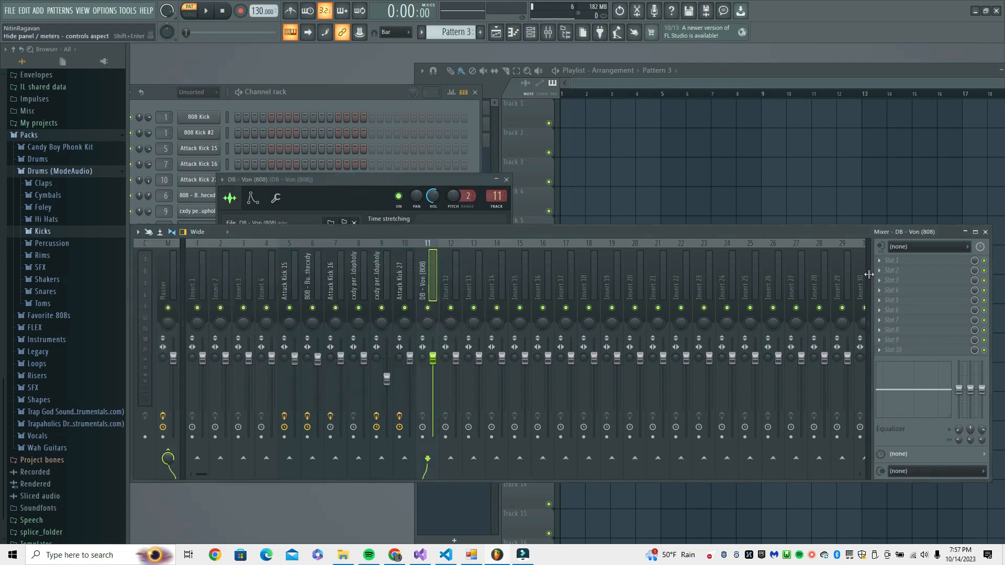
Load Fruity Parametric EQ 2 into slot 3 of mixer track 11, cut band 4 around 1305 Hz and pull band 7 down during playback.
{"action": "left_click", "coordinate": [892, 280]}
{"action": "left_click", "coordinate": [747, 442]}
{"action": "left_click_drag", "start_coordinate": [298, 215], "coordinate": [325, 260]}
{"action": "key", "text": "space"}
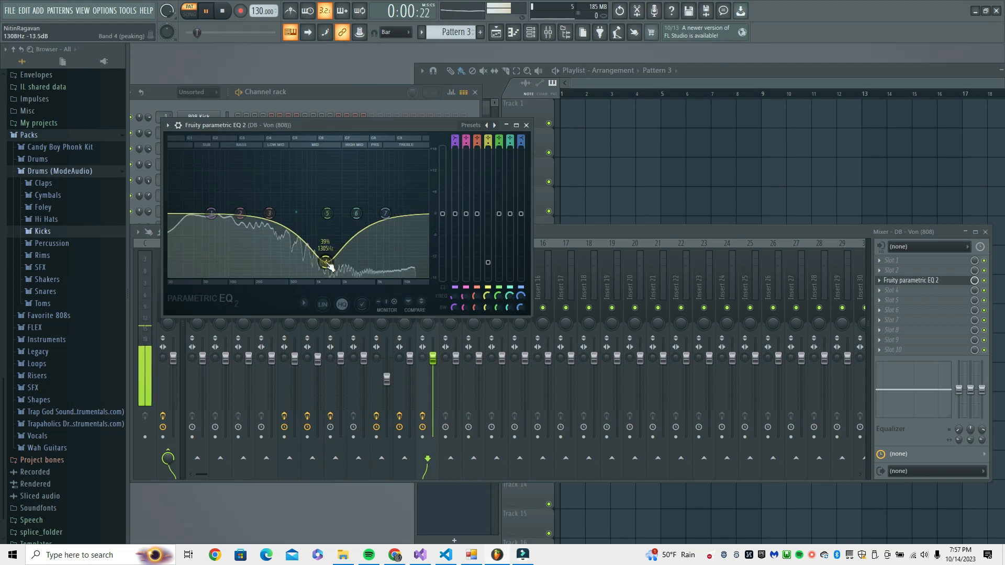
{"action": "left_click_drag", "start_coordinate": [385, 214], "coordinate": [343, 277]}
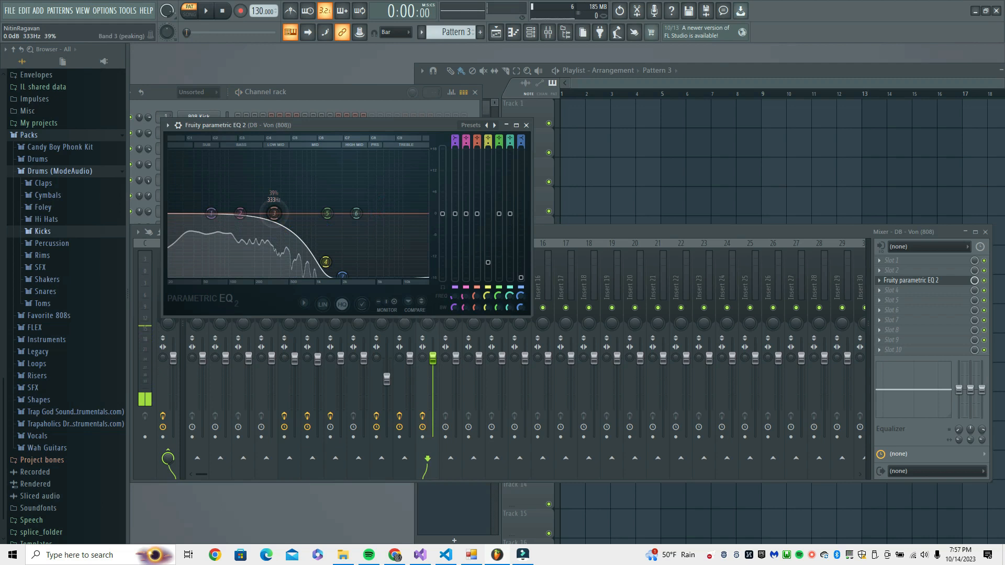
{"action": "mouse_move", "coordinate": [275, 221]}
{"action": "left_mouse_down"}
{"action": "mouse_move", "coordinate": [263, 224]}
{"action": "mouse_move", "coordinate": [269, 213]}
{"action": "left_mouse_up"}
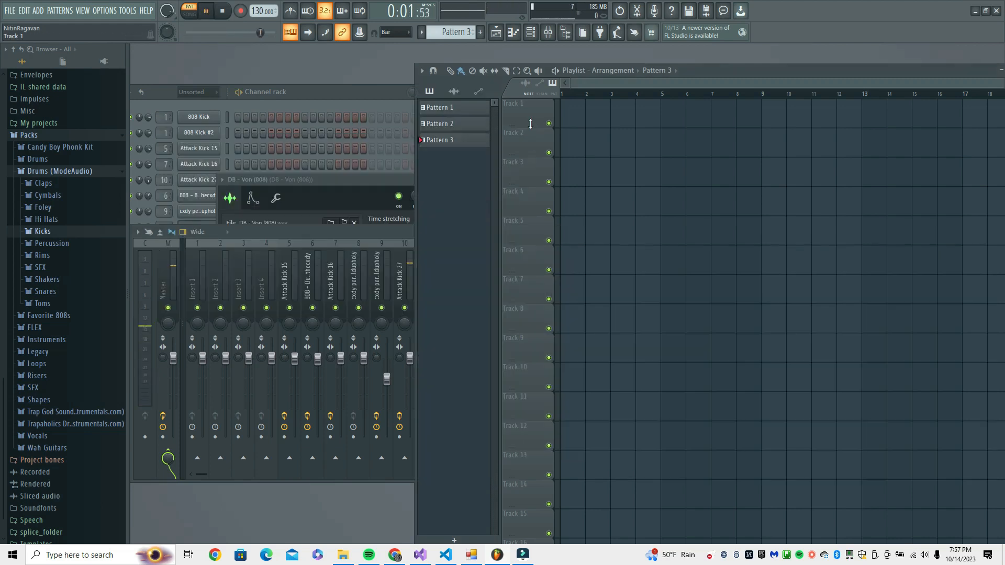
Close the DB - Von (808) sampler, stop playback and select Attack Kick 27's mixer track.
{"action": "left_click", "coordinate": [530, 124]}
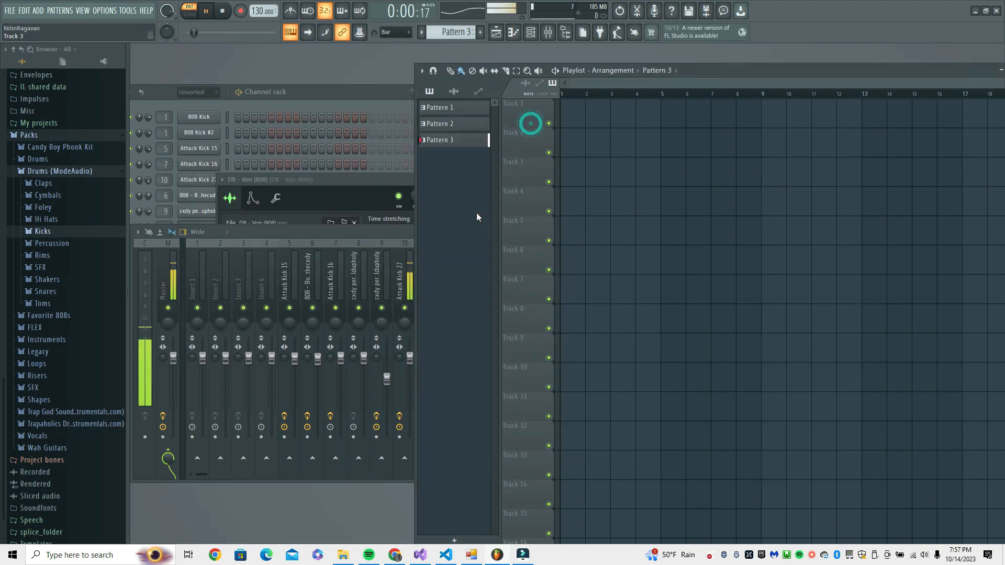
{"action": "left_click", "coordinate": [341, 239]}
{"action": "left_click", "coordinate": [361, 174]}
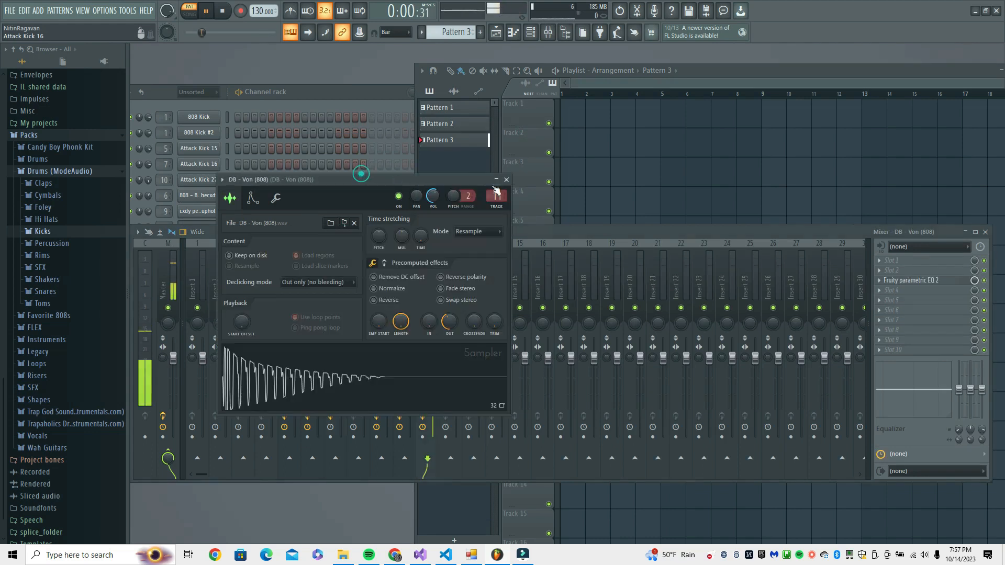
{"action": "left_click", "coordinate": [505, 181]}
{"action": "key", "text": "space"}
{"action": "left_click", "coordinate": [402, 283]}
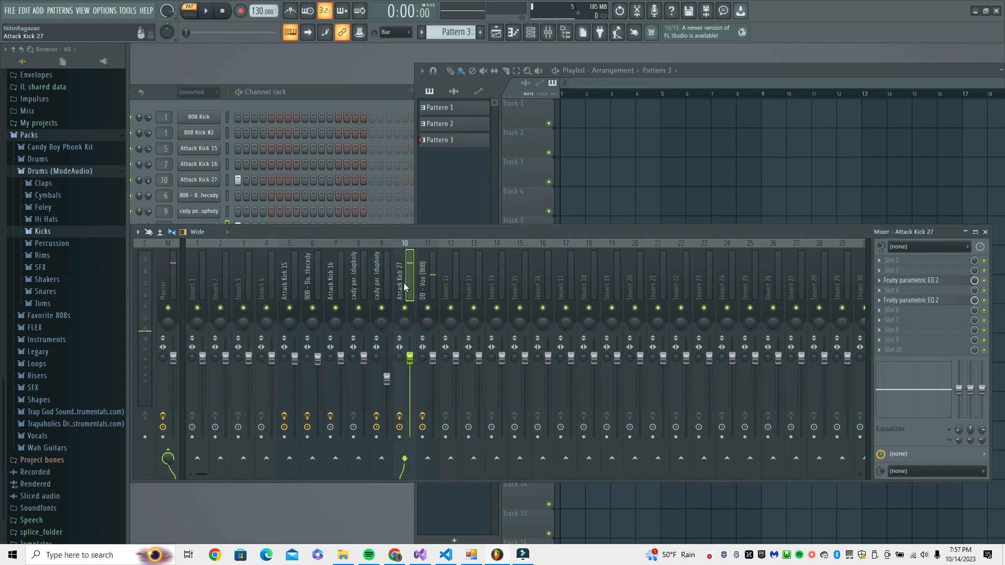
Load Fruity Soft Clipper into slot 2 of Attack Kick 27's mixer track.
{"action": "left_click", "coordinate": [423, 283]}
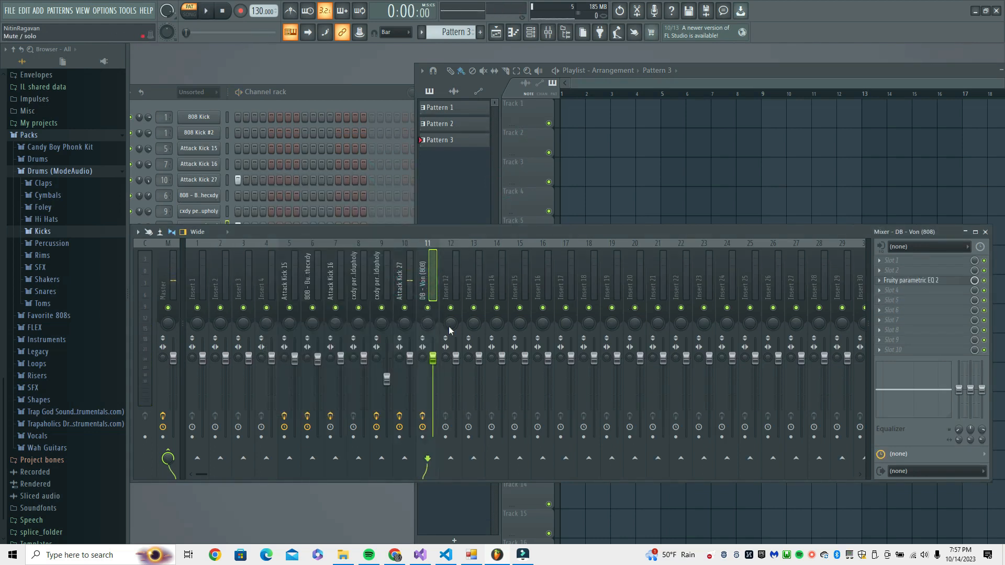
{"action": "left_click", "coordinate": [400, 277]}
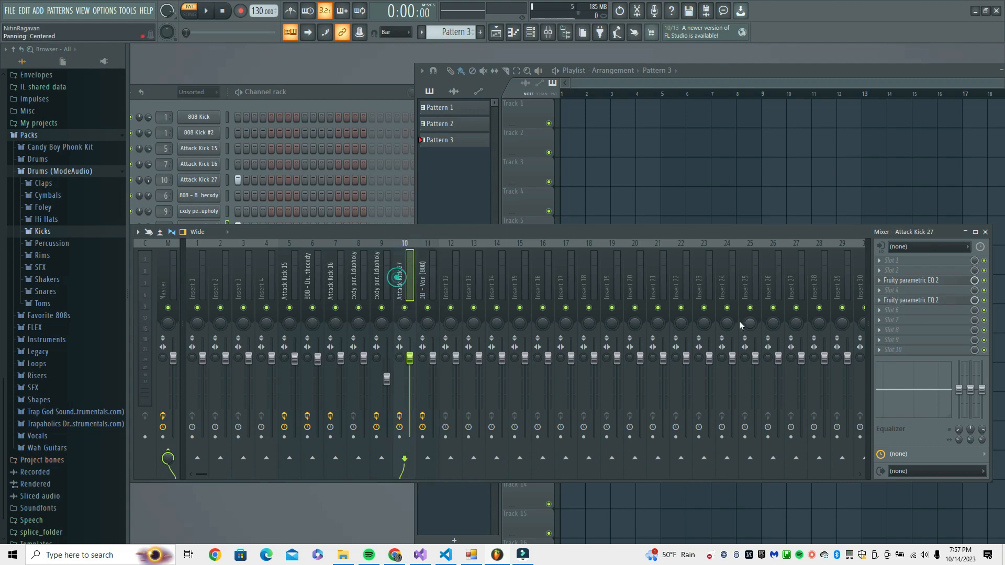
{"action": "left_click", "coordinate": [428, 273]}
{"action": "left_click", "coordinate": [404, 279]}
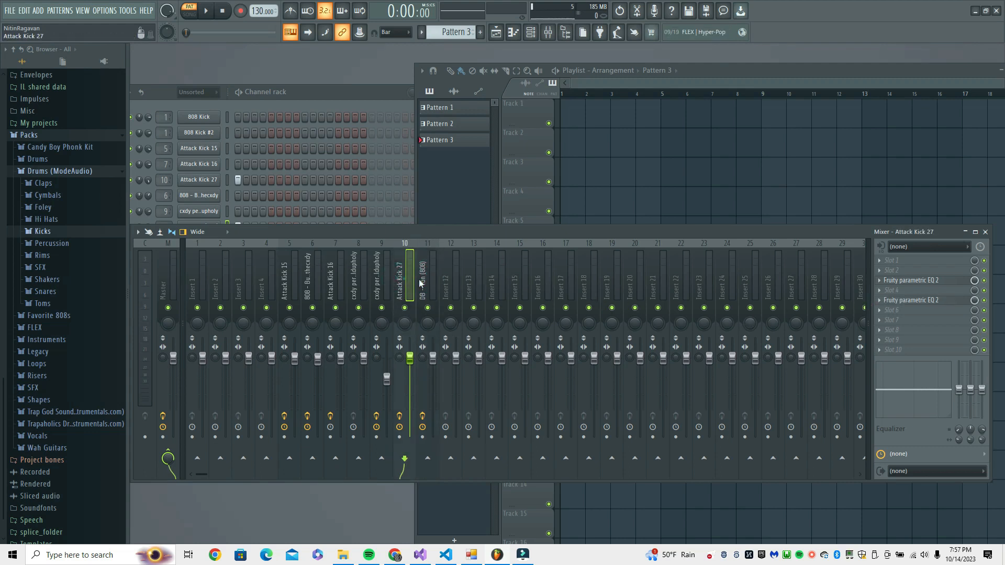
{"action": "left_click", "coordinate": [884, 271]}
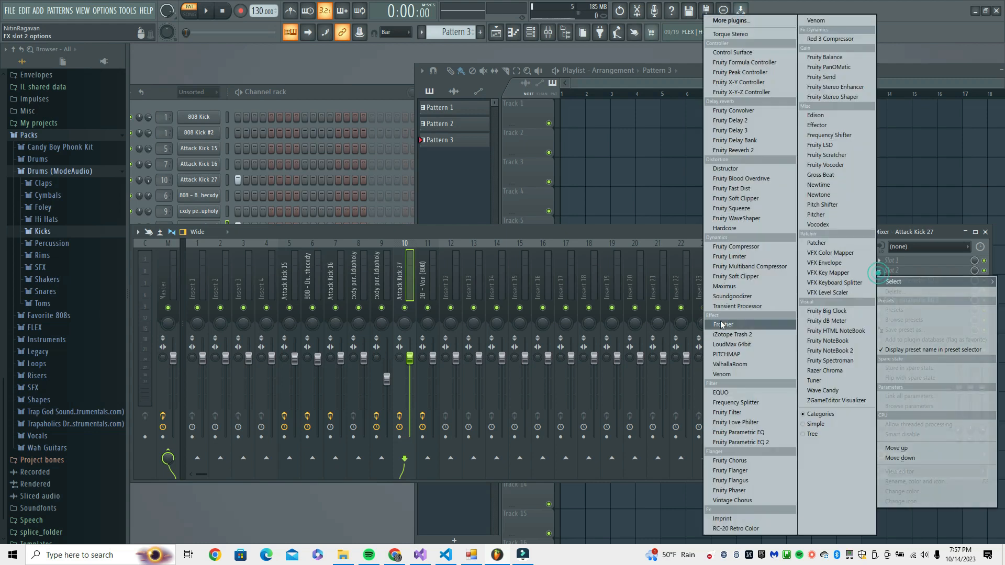
{"action": "left_click", "coordinate": [750, 285]}
Adjust the soft clipper's threshold and post gain, audition the pattern and close the effect.
{"action": "left_click_drag", "start_coordinate": [247, 229], "coordinate": [277, 221]}
{"action": "key", "text": "space"}
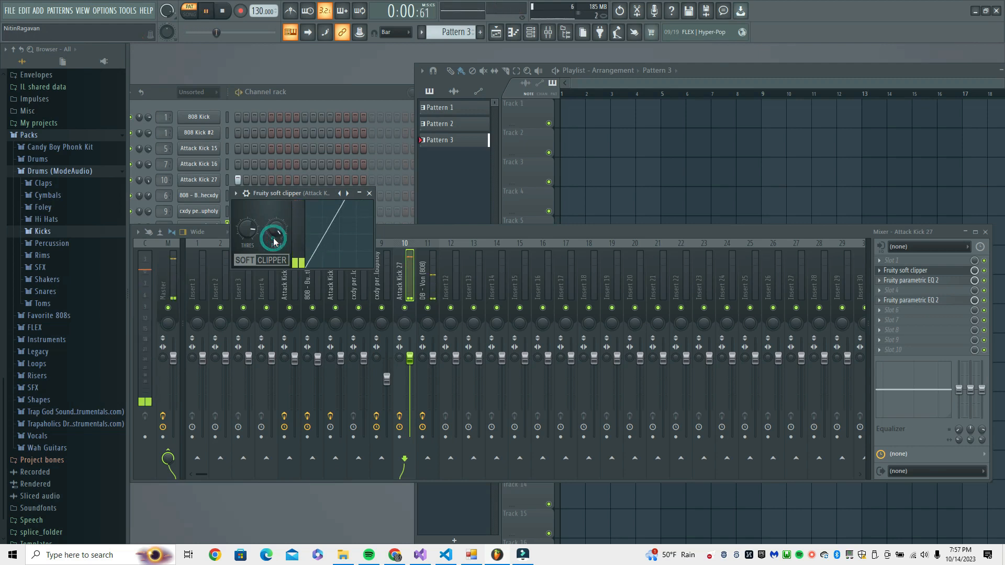
{"action": "key", "text": "space"}
{"action": "left_click_drag", "start_coordinate": [292, 190], "coordinate": [303, 191]}
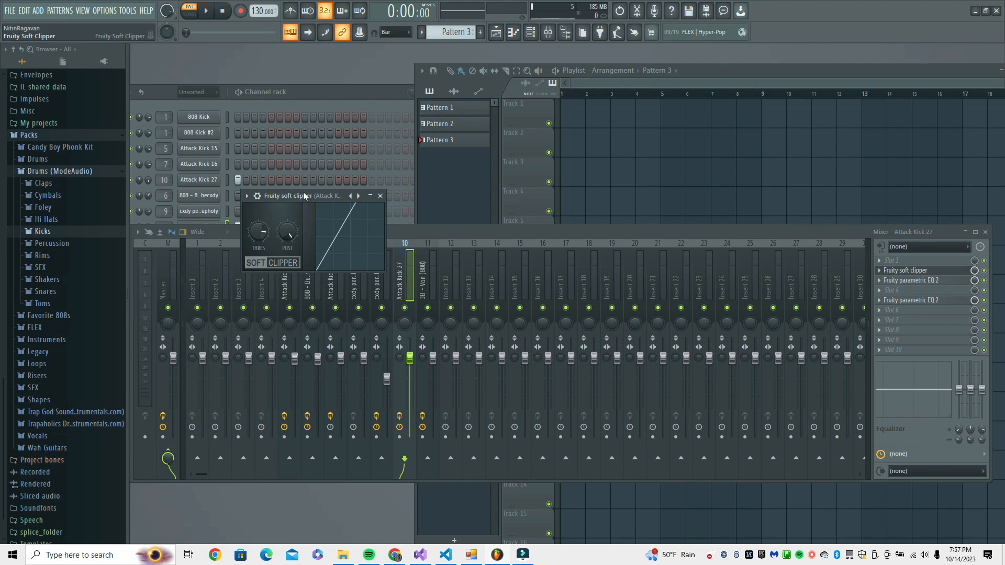
{"action": "left_click", "coordinate": [380, 195]}
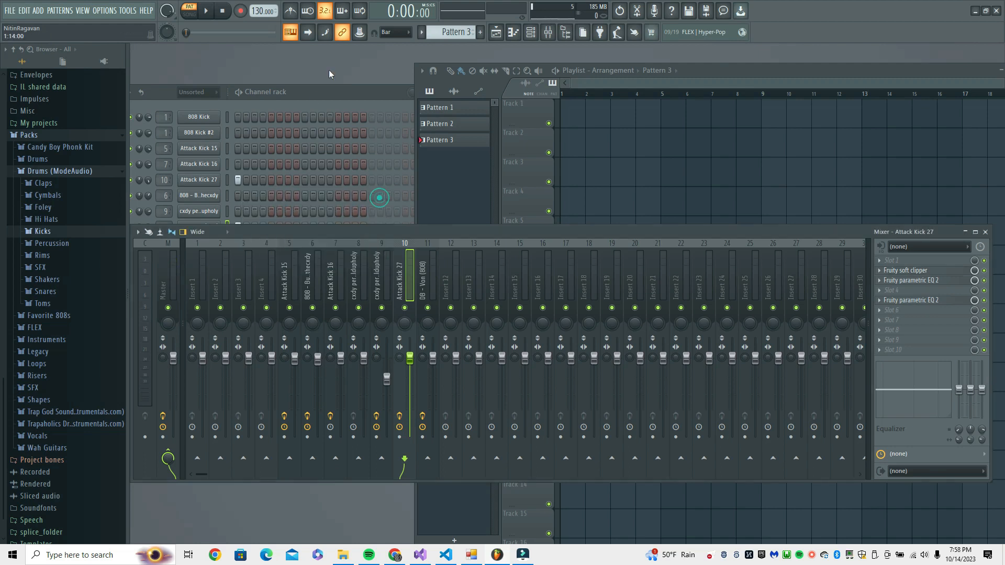
Bring the channel rack forward and adjust the DB - Von (808) channel volume during playback.
{"action": "left_click", "coordinate": [310, 96]}
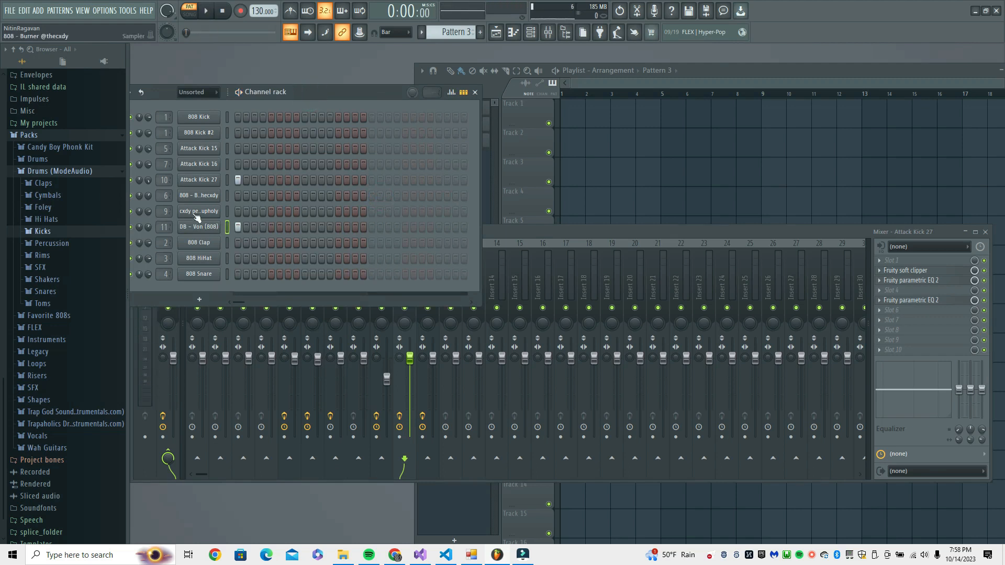
{"action": "key", "text": "space"}
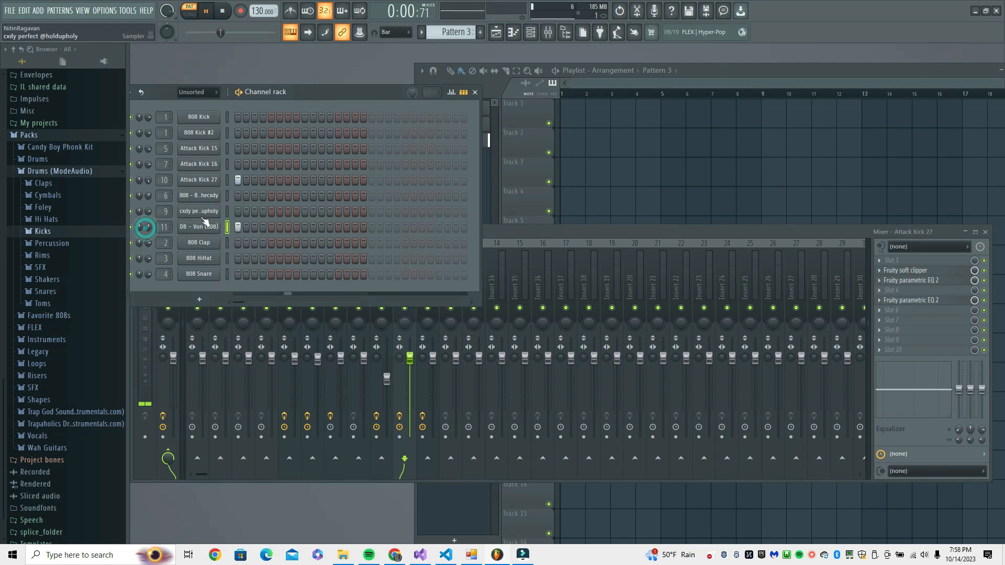
{"action": "key", "text": "space"}
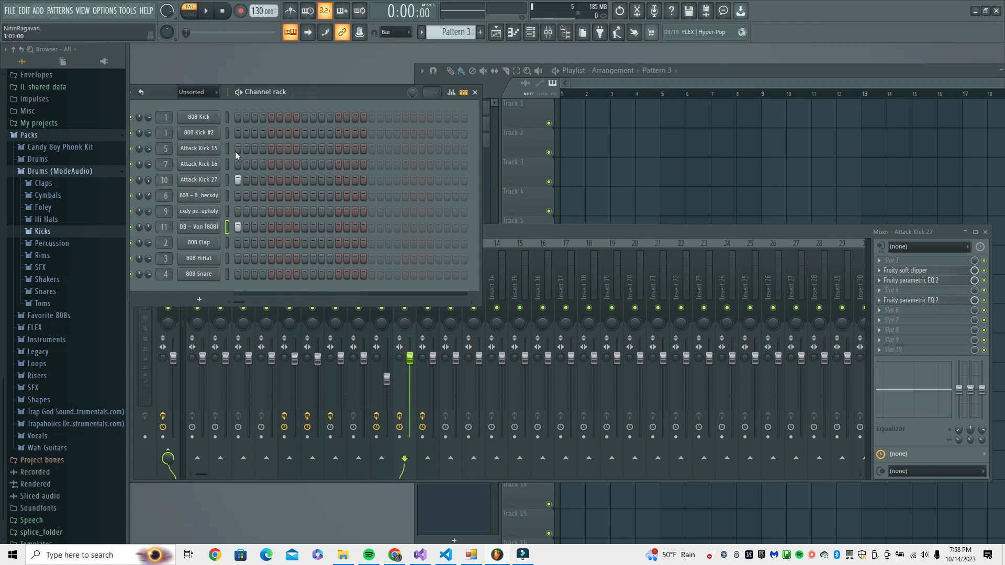
Raise the Mod Y level adjustment in the DB - Von (808) sampler's miscellaneous settings during playback.
{"action": "left_click", "coordinate": [198, 227]}
{"action": "left_click", "coordinate": [276, 198]}
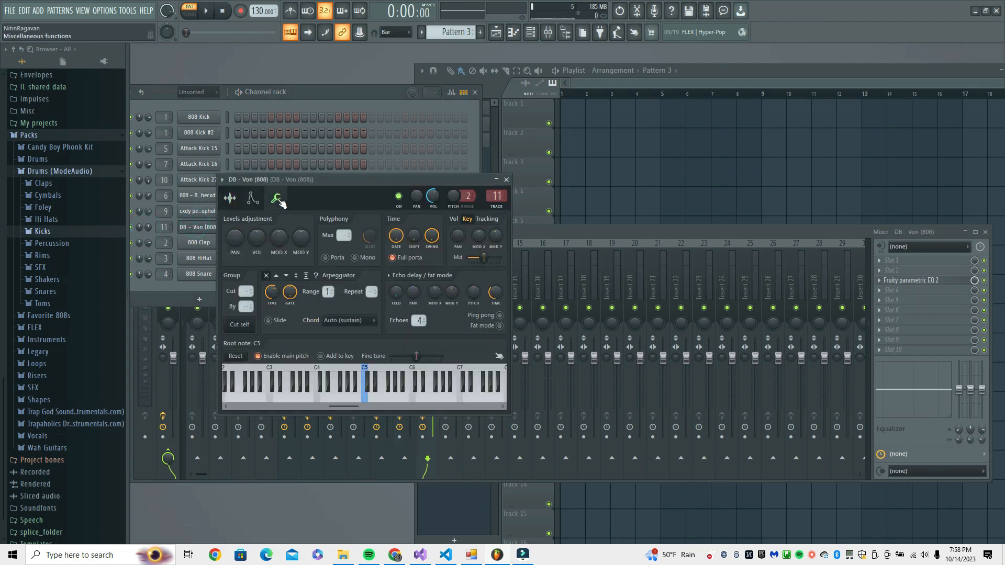
{"action": "key", "text": "space"}
{"action": "left_click_drag", "start_coordinate": [301, 240], "coordinate": [301, 227]}
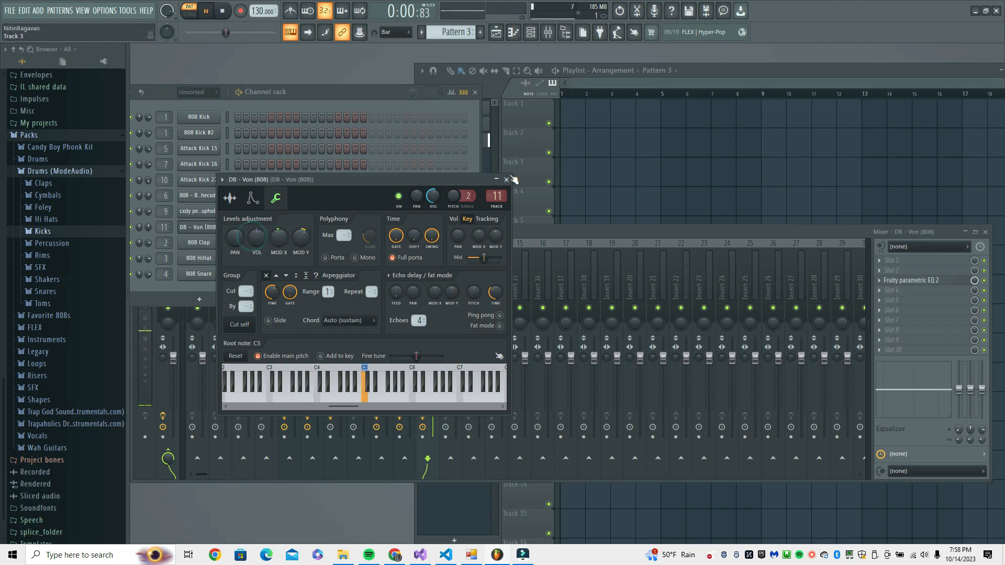
{"action": "left_click", "coordinate": [506, 179]}
{"action": "key", "text": "space"}
Load Fruity WaveShaper into slot 5 of mixer track 11, add a curve point in the lower half and pull it down, and audition the pattern.
{"action": "left_click", "coordinate": [506, 231]}
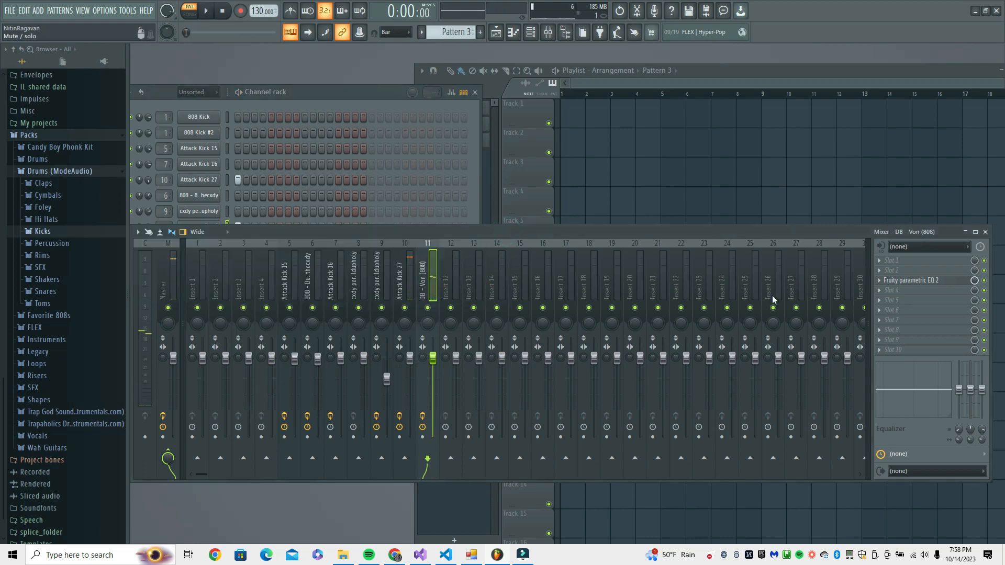
{"action": "left_click", "coordinate": [886, 300]}
{"action": "left_click", "coordinate": [735, 218]}
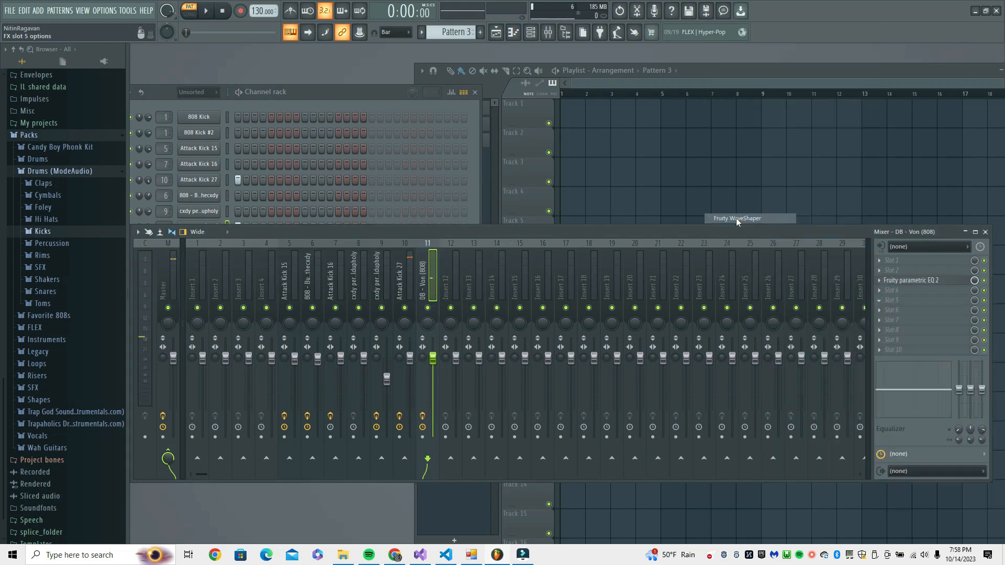
{"action": "right_click", "coordinate": [250, 259]}
{"action": "left_click_drag", "start_coordinate": [251, 258], "coordinate": [243, 297]}
{"action": "key", "text": "space"}
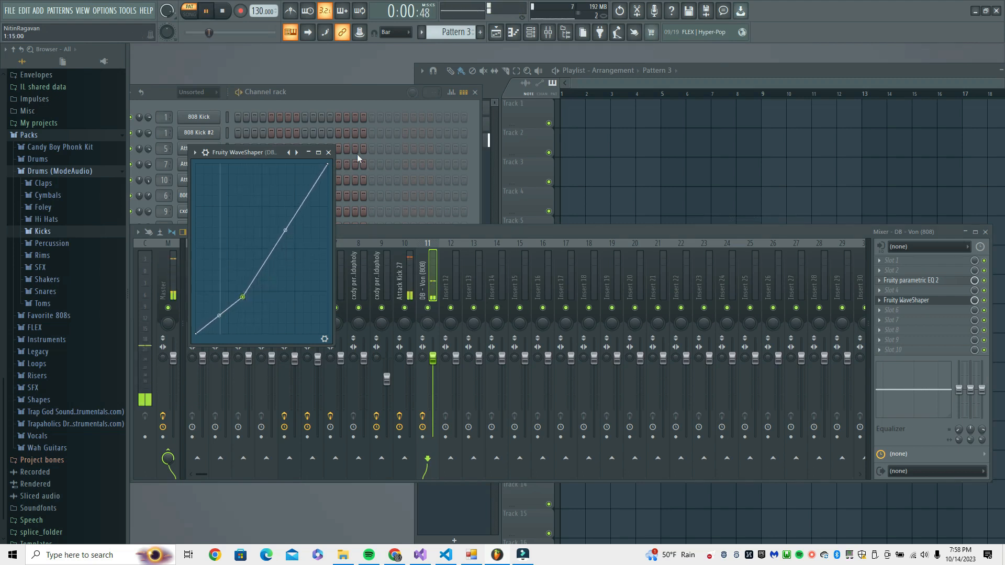
{"action": "left_click", "coordinate": [328, 152]}
{"action": "key", "text": "space"}
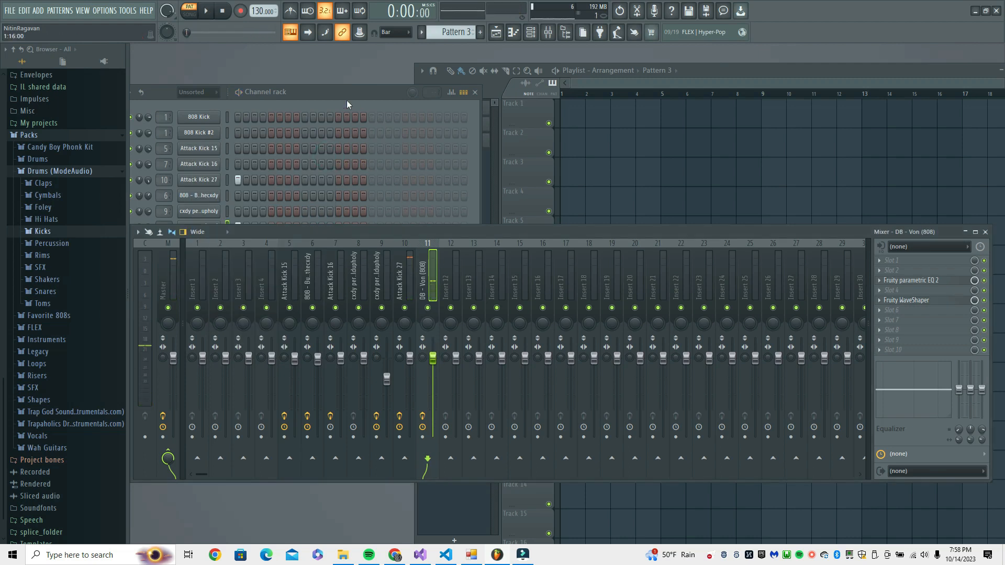
Rebalance the channel volumes of DB - Von (808) and Attack Kick 27 and audition the pattern.
{"action": "left_click", "coordinate": [319, 87]}
{"action": "left_click_drag", "start_coordinate": [149, 229], "coordinate": [147, 182]}
{"action": "key", "text": "space"}
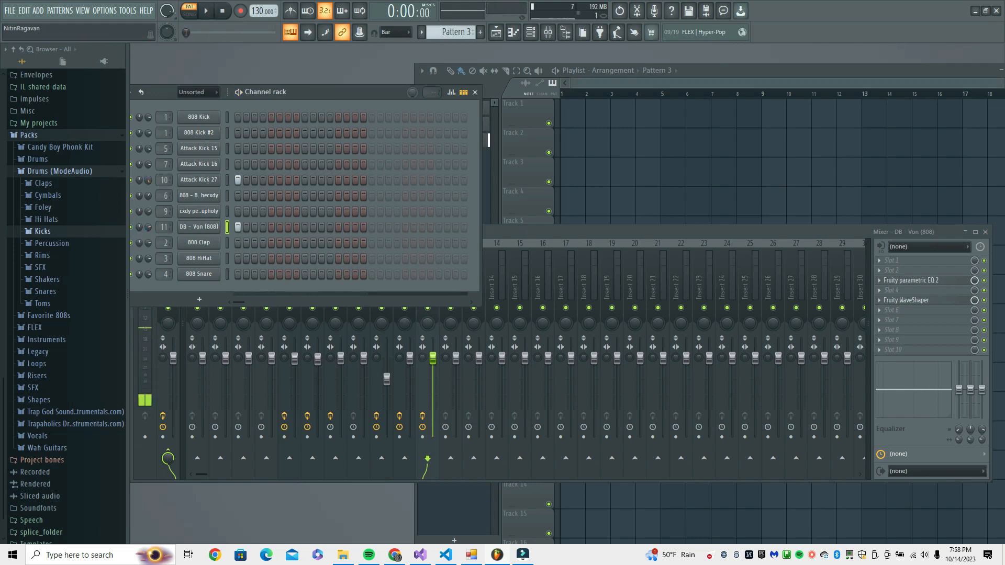
{"action": "key", "text": "space"}
{"action": "left_click_drag", "start_coordinate": [332, 93], "coordinate": [341, 96]}
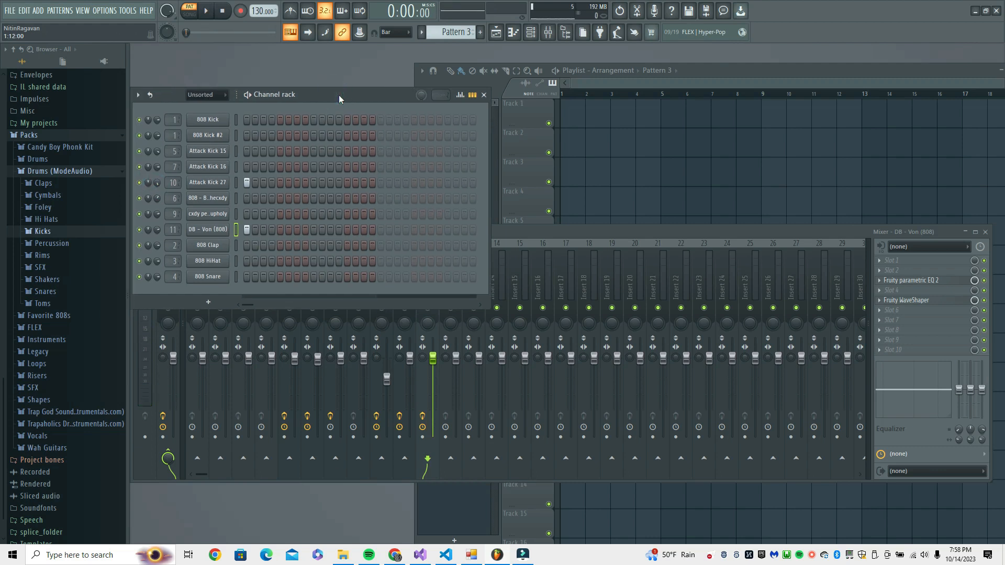